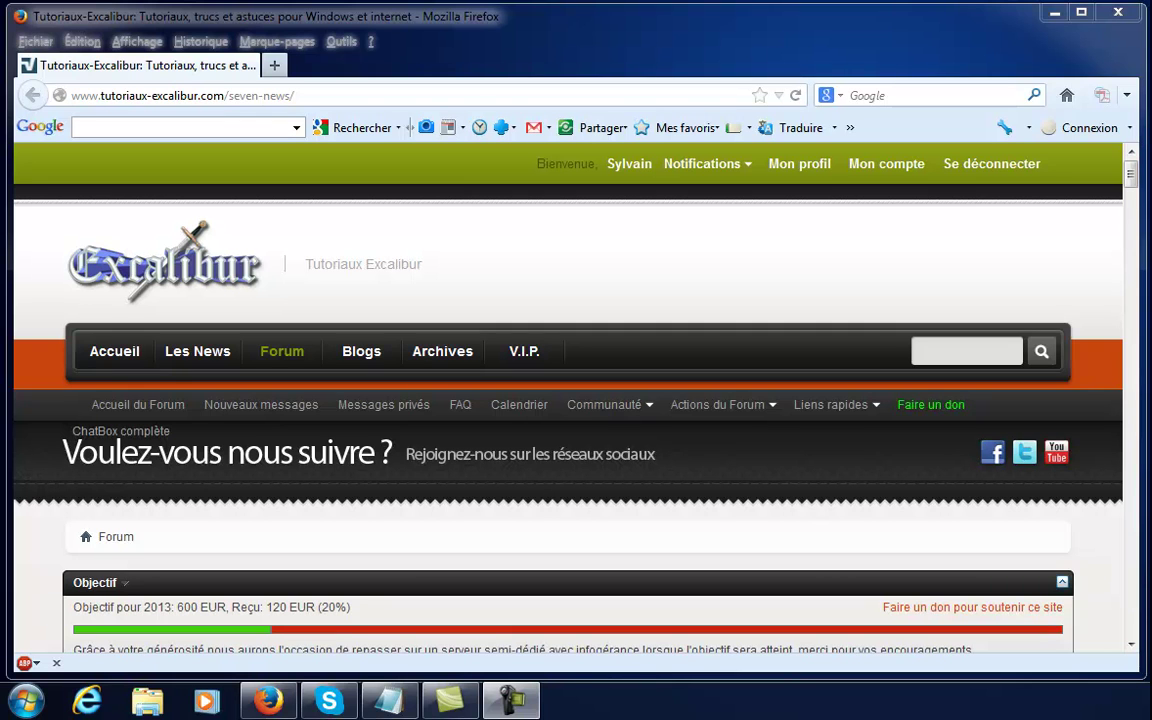
Step: Close the browser and open the advanced sharing settings of the Network and Sharing Center in the Control Panel
{"action": "left_click", "coordinate": [1120, 14]}
{"action": "left_click", "coordinate": [24, 703]}
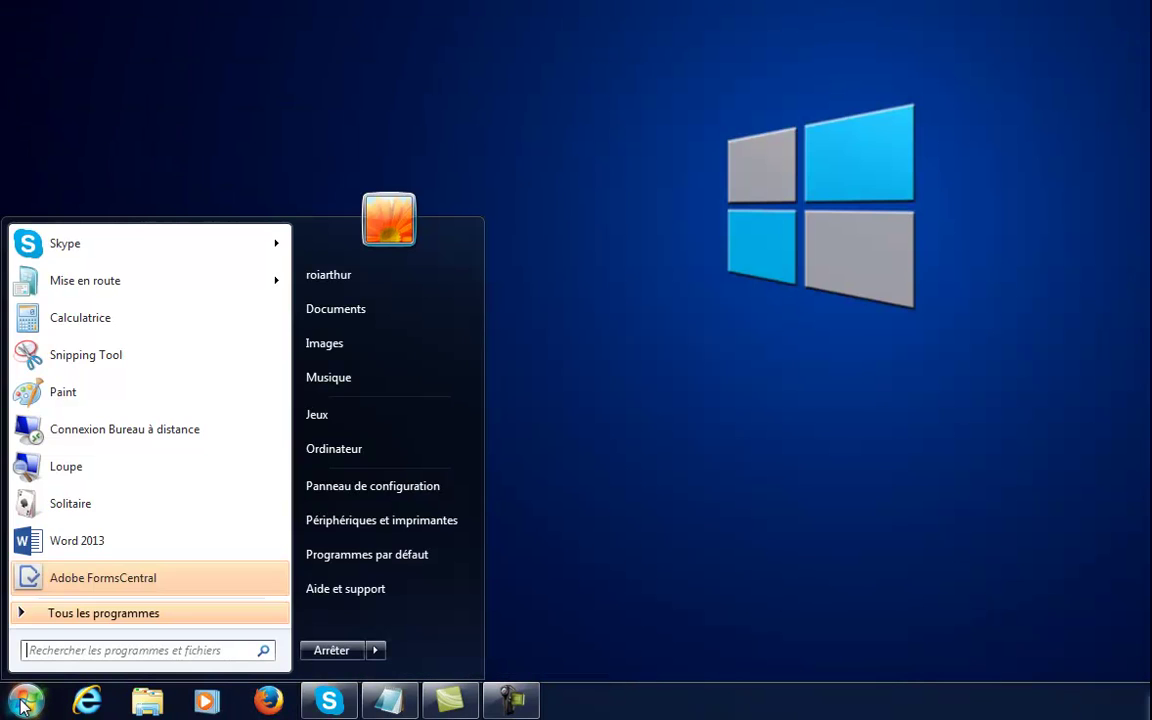
{"action": "left_click", "coordinate": [380, 496]}
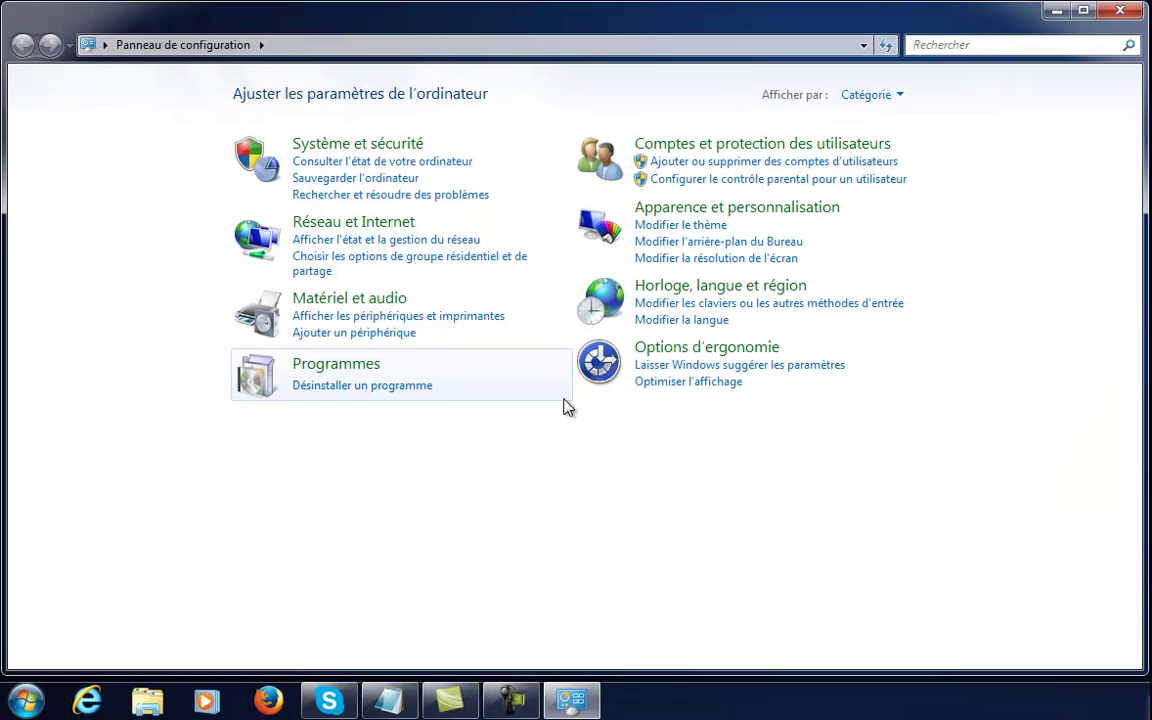
{"action": "left_click", "coordinate": [381, 224]}
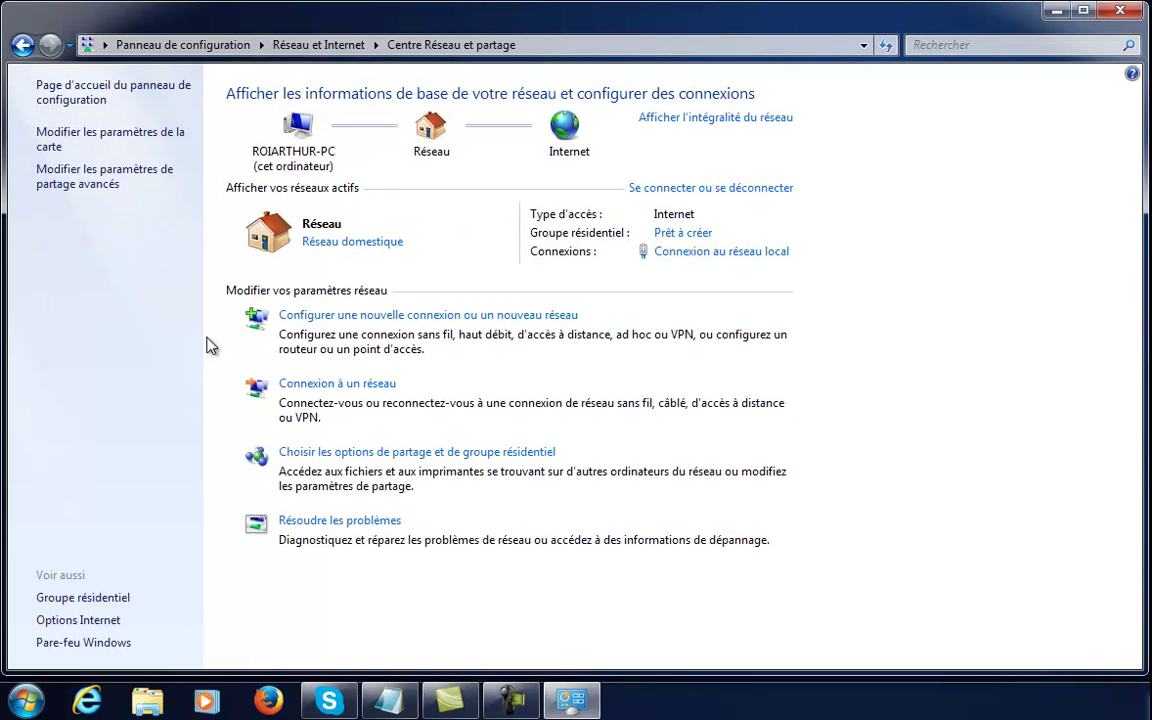
{"action": "left_click", "coordinate": [105, 184]}
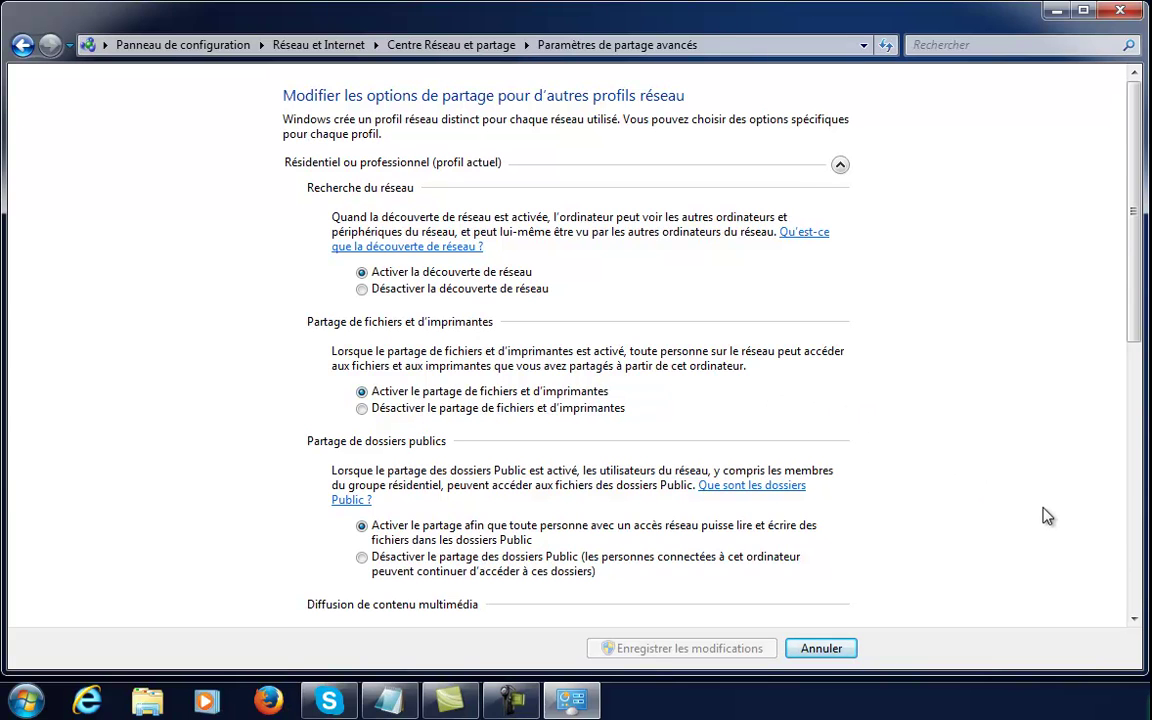
Step: Open the media streaming options from the advanced sharing settings and turn on media streaming
{"action": "left_click_drag", "start_coordinate": [1139, 329], "coordinate": [1143, 484]}
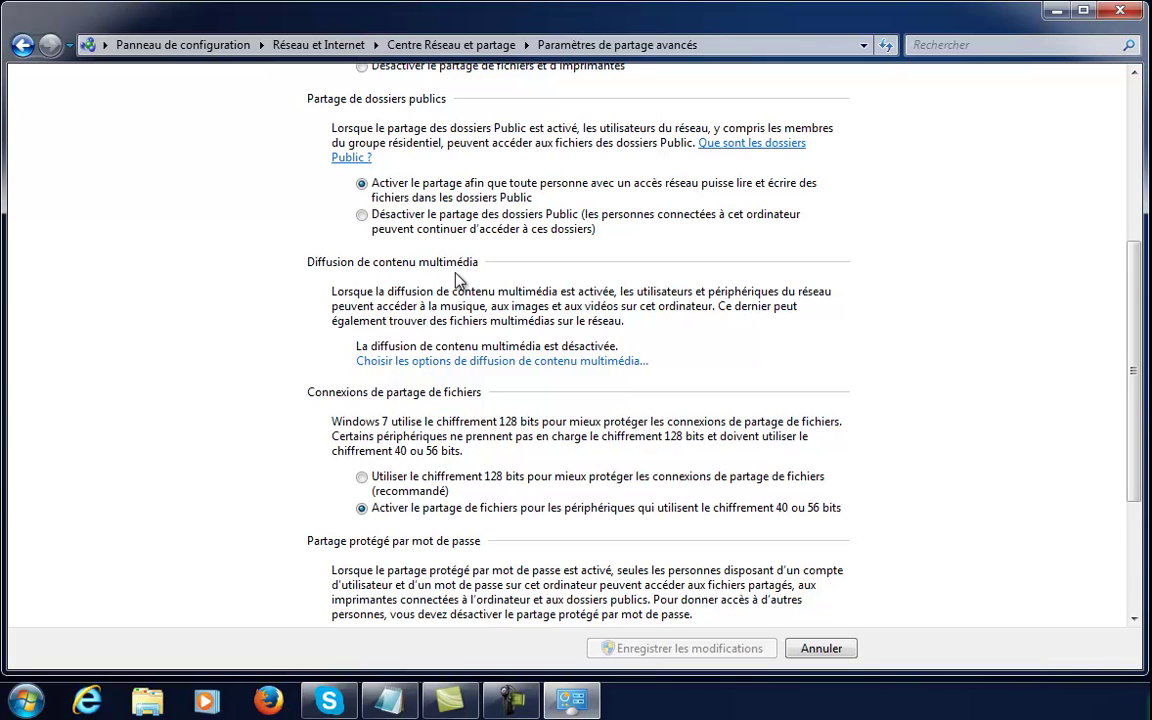
{"action": "left_click", "coordinate": [640, 362]}
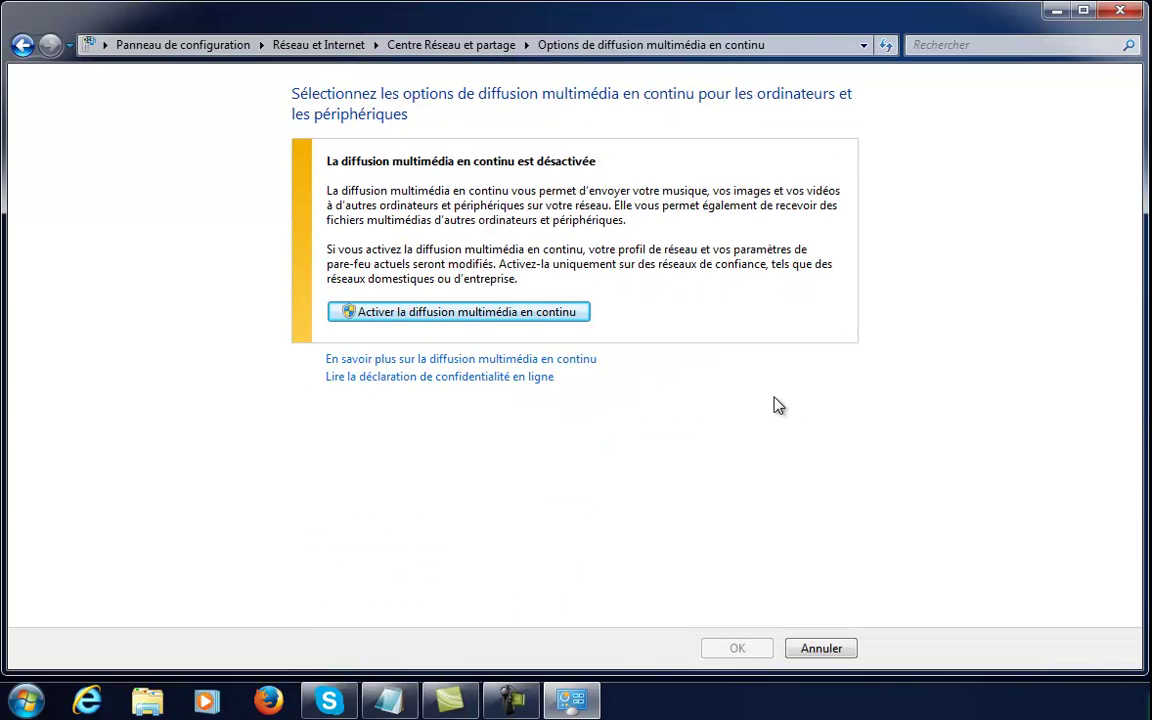
{"action": "left_click", "coordinate": [470, 314]}
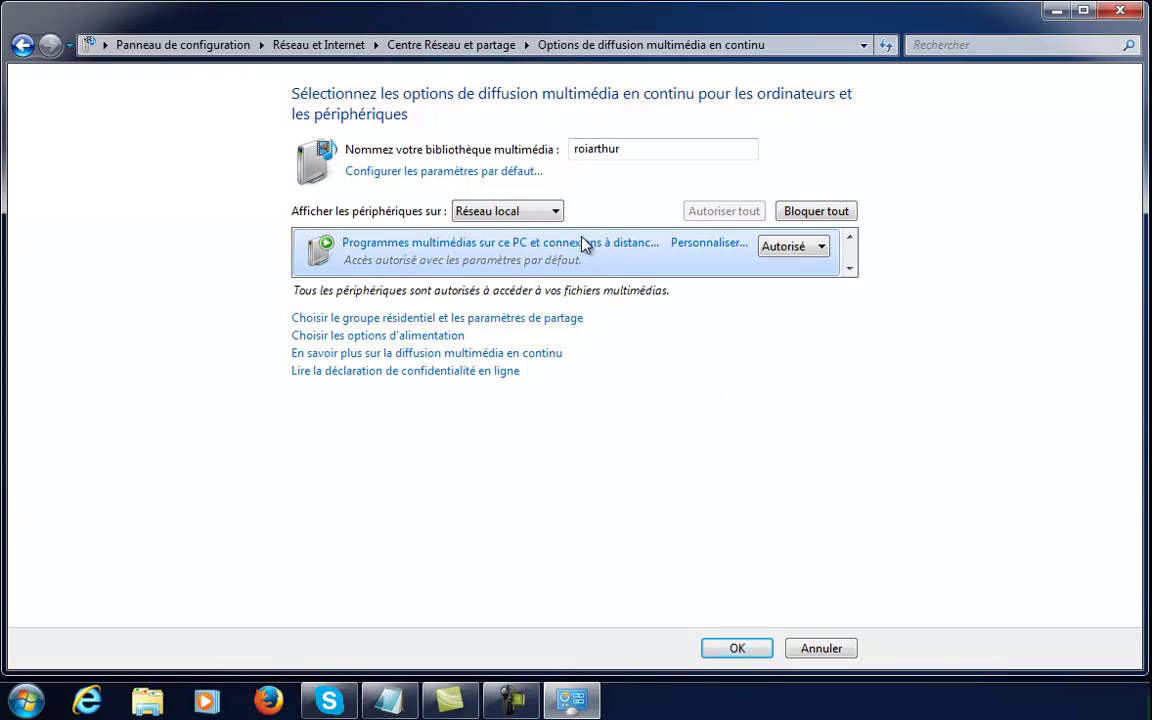
Step: Show the streaming devices on all networks, switch back to Réseau local, and confirm the media streaming options
{"action": "left_click", "coordinate": [555, 214]}
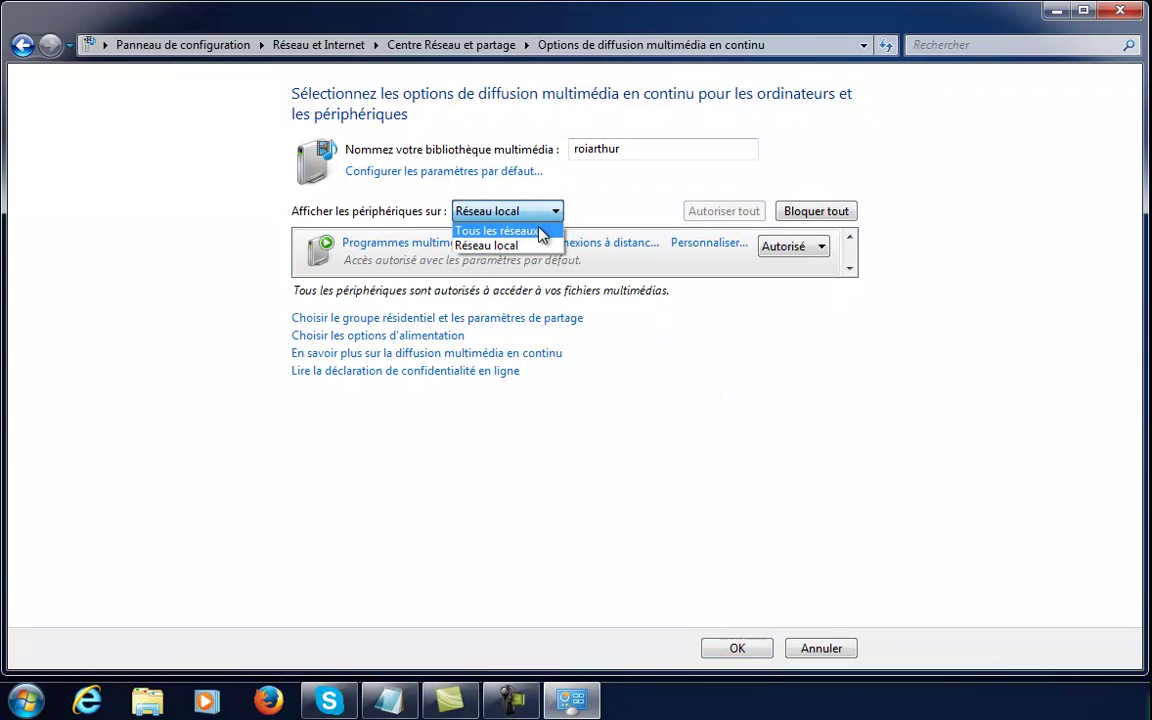
{"action": "left_click", "coordinate": [541, 232]}
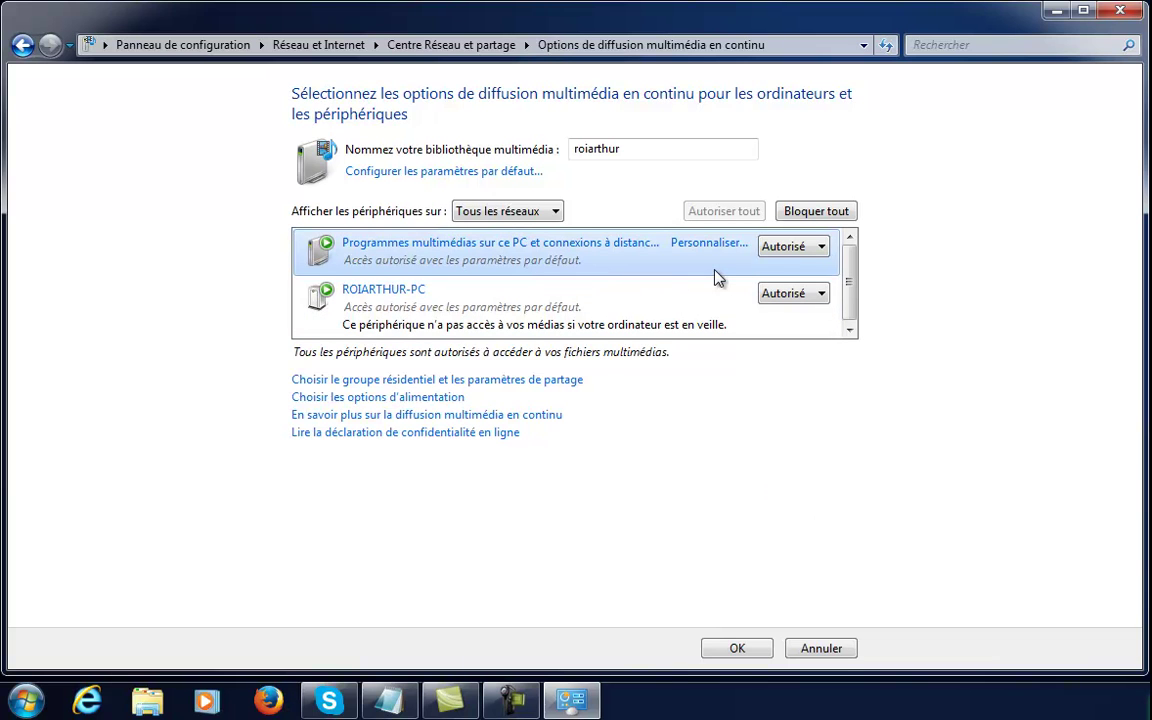
{"action": "left_click", "coordinate": [515, 211]}
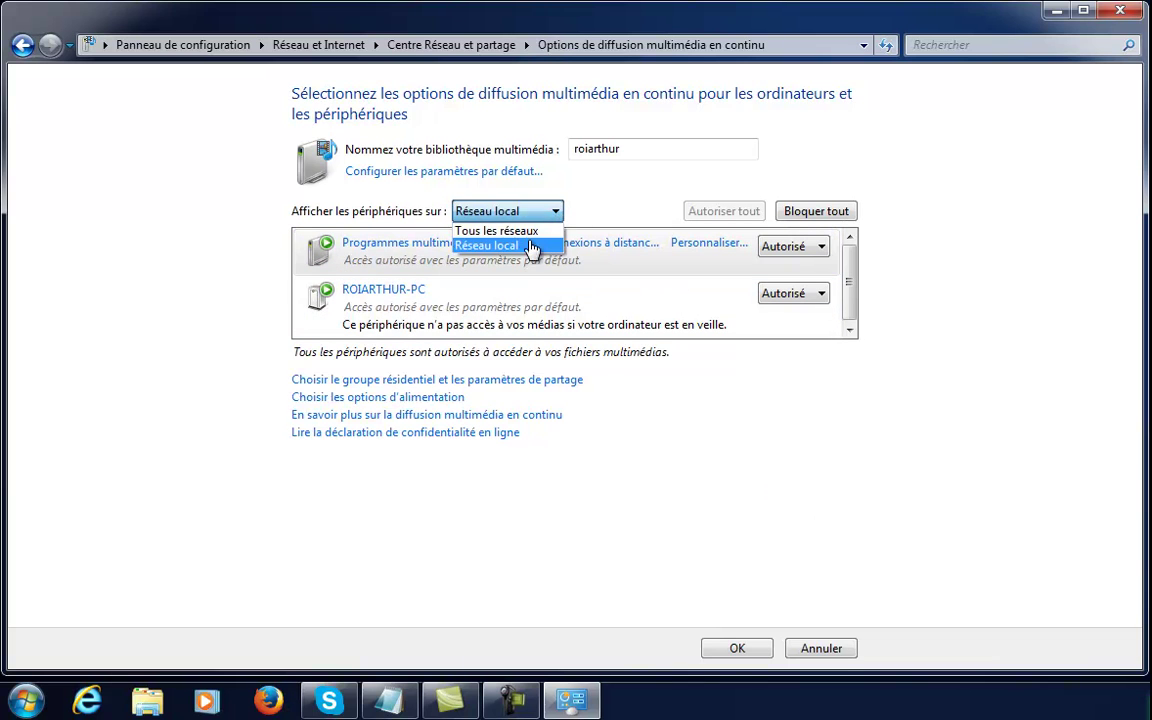
{"action": "left_click", "coordinate": [468, 246]}
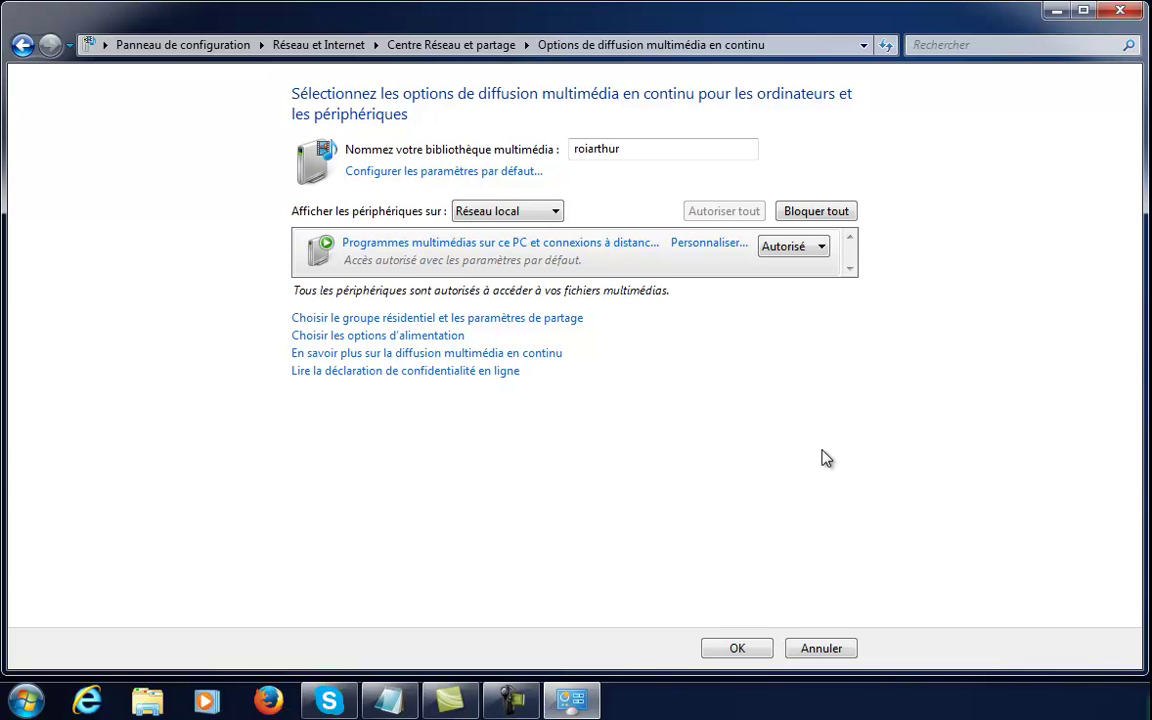
{"action": "left_click", "coordinate": [737, 648]}
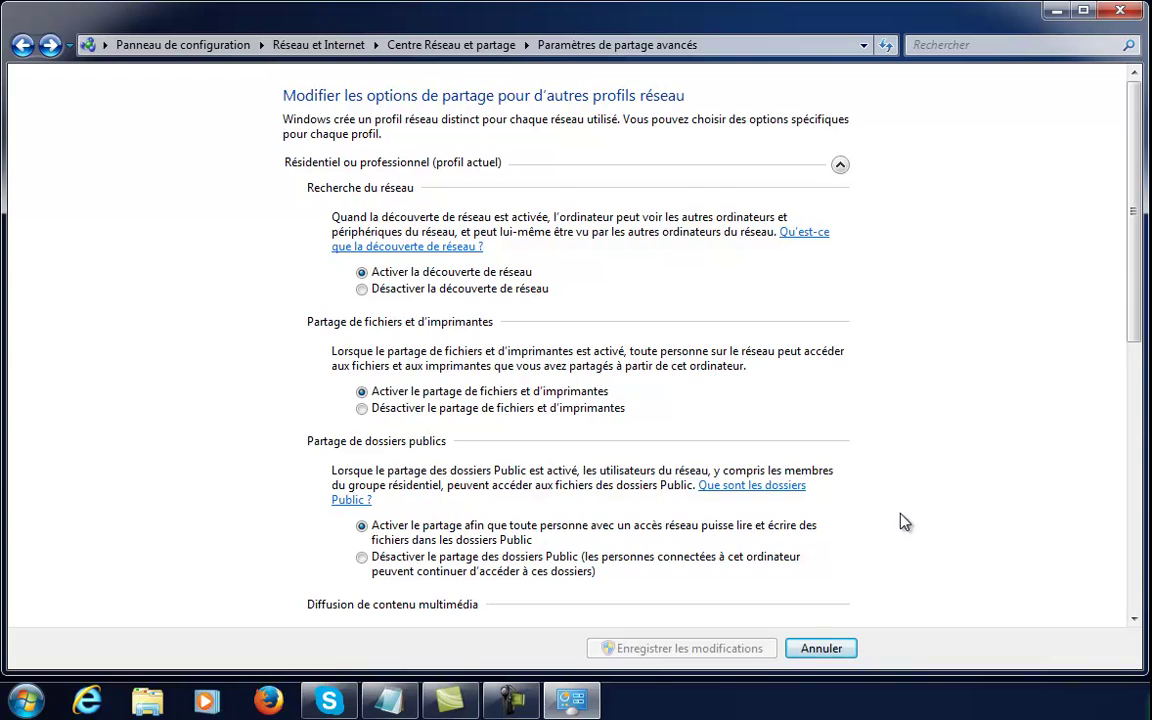
Step: Try enabling password-protected sharing, set it back to disabled, and close the advanced sharing settings without saving
{"action": "left_click_drag", "start_coordinate": [1133, 322], "coordinate": [1136, 553]}
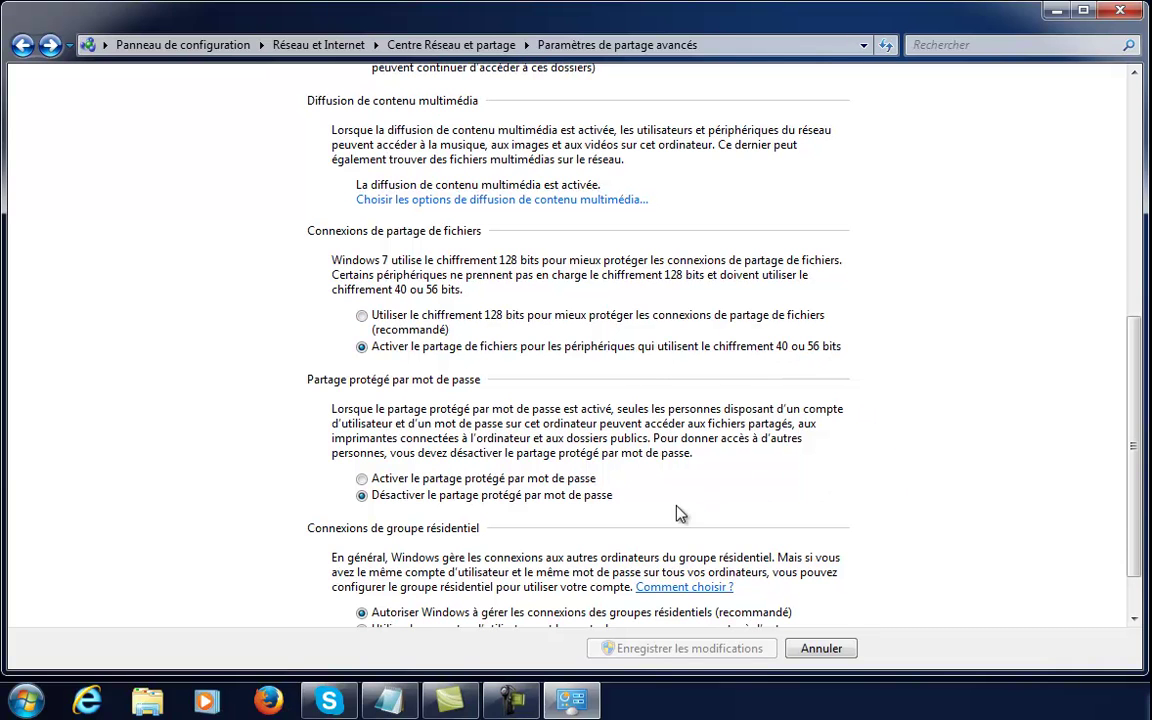
{"action": "left_click", "coordinate": [364, 480]}
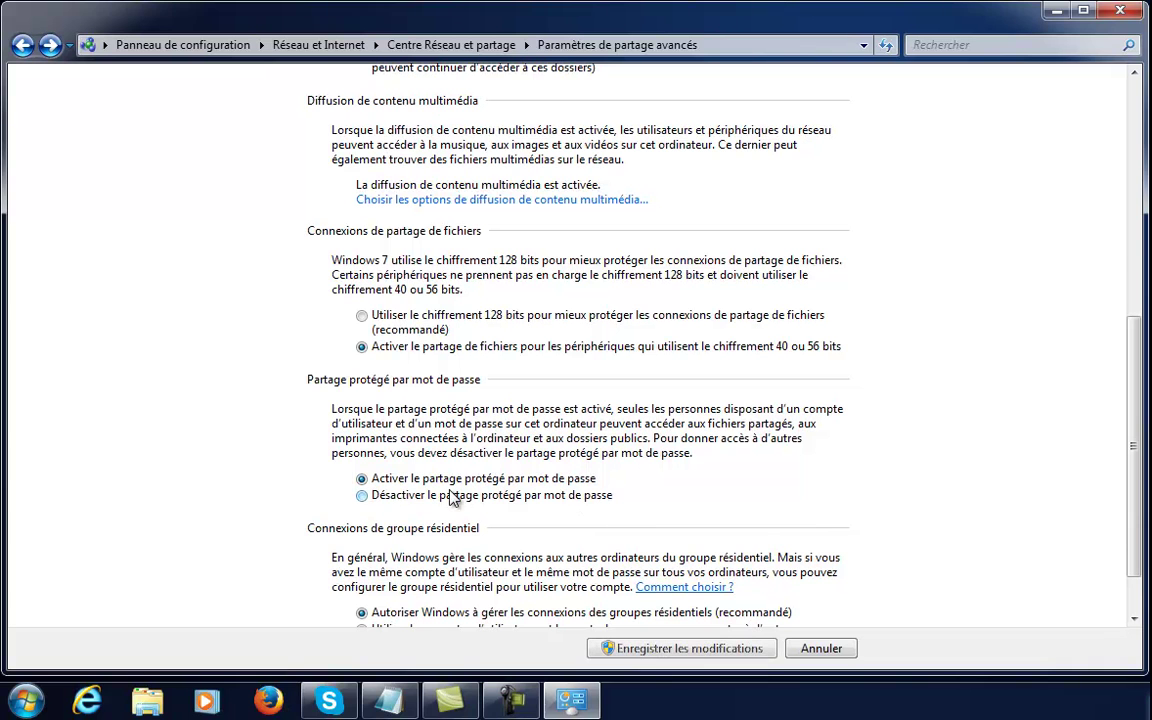
{"action": "left_click", "coordinate": [590, 495]}
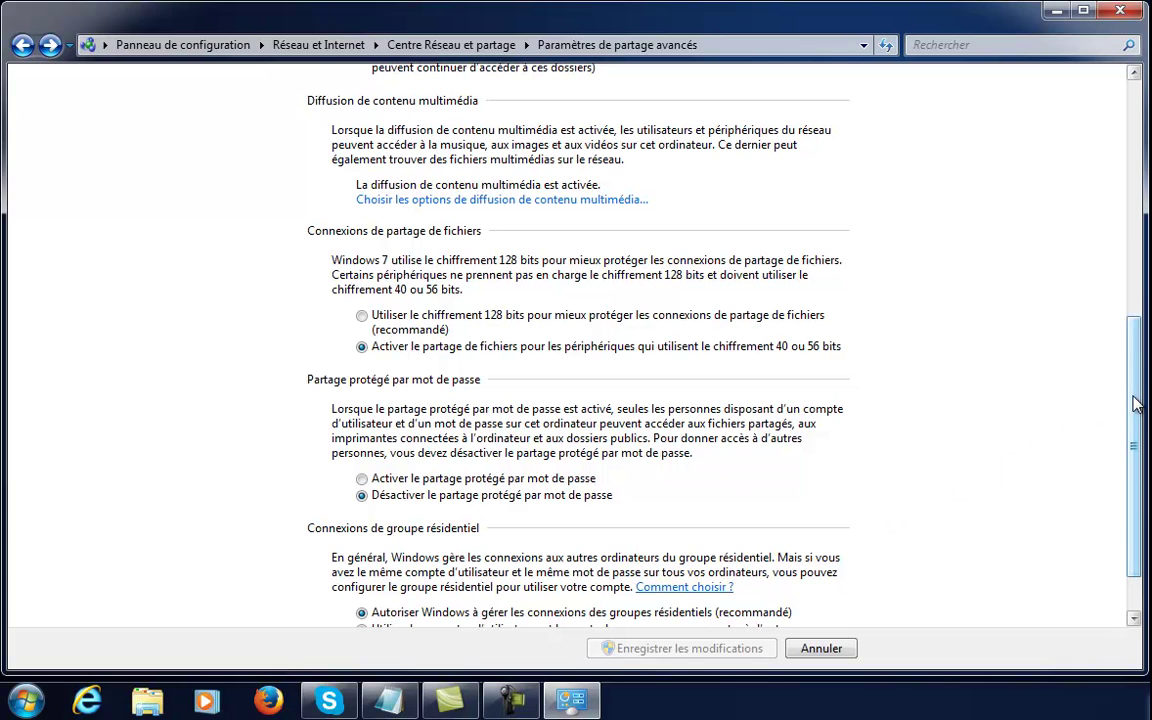
{"action": "left_click_drag", "start_coordinate": [1135, 403], "coordinate": [1135, 453]}
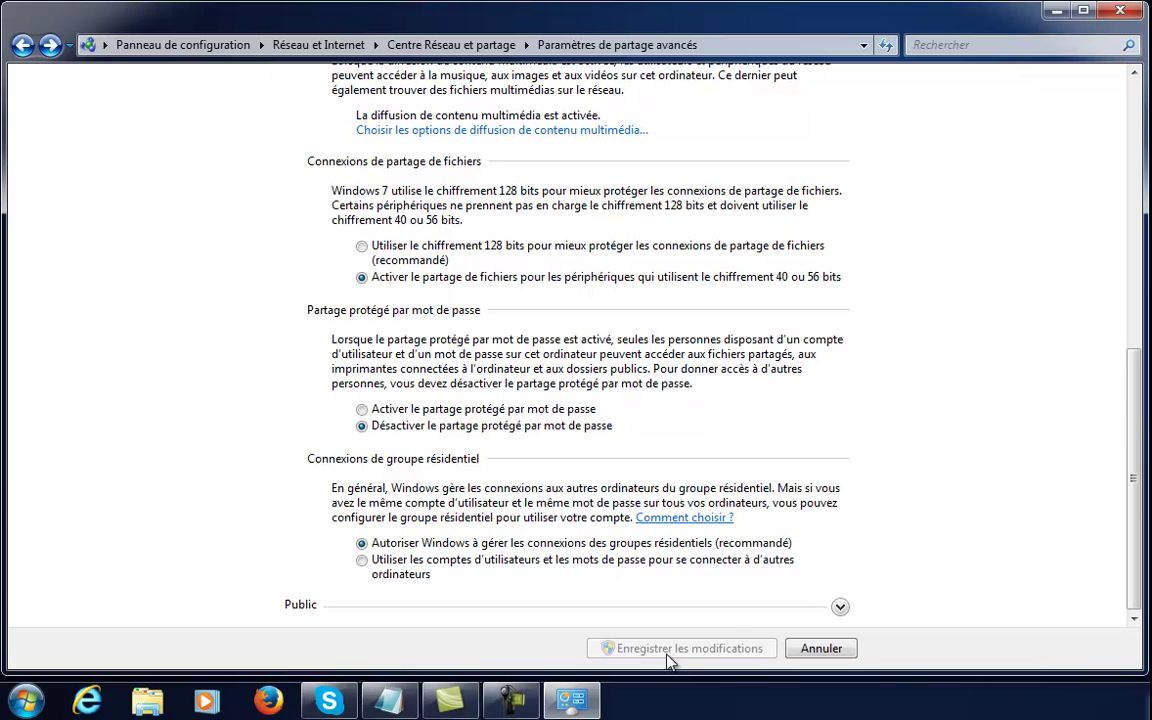
{"action": "left_click", "coordinate": [361, 409]}
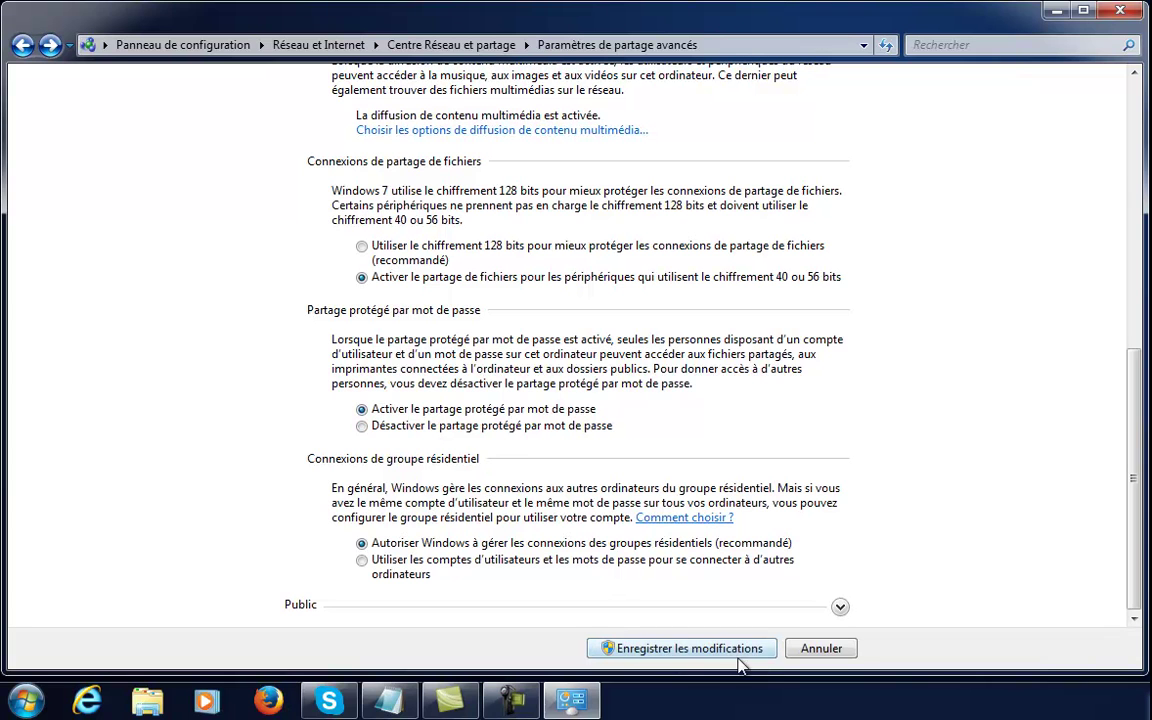
{"action": "left_click", "coordinate": [417, 427]}
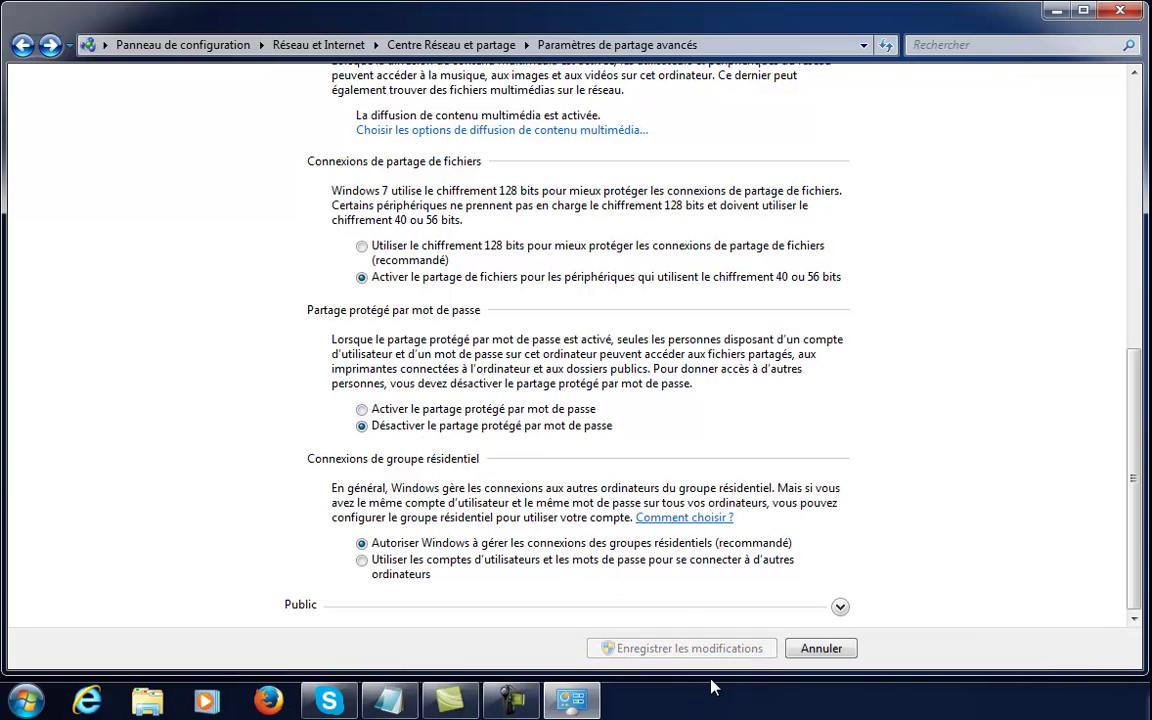
{"action": "left_click", "coordinate": [1119, 14]}
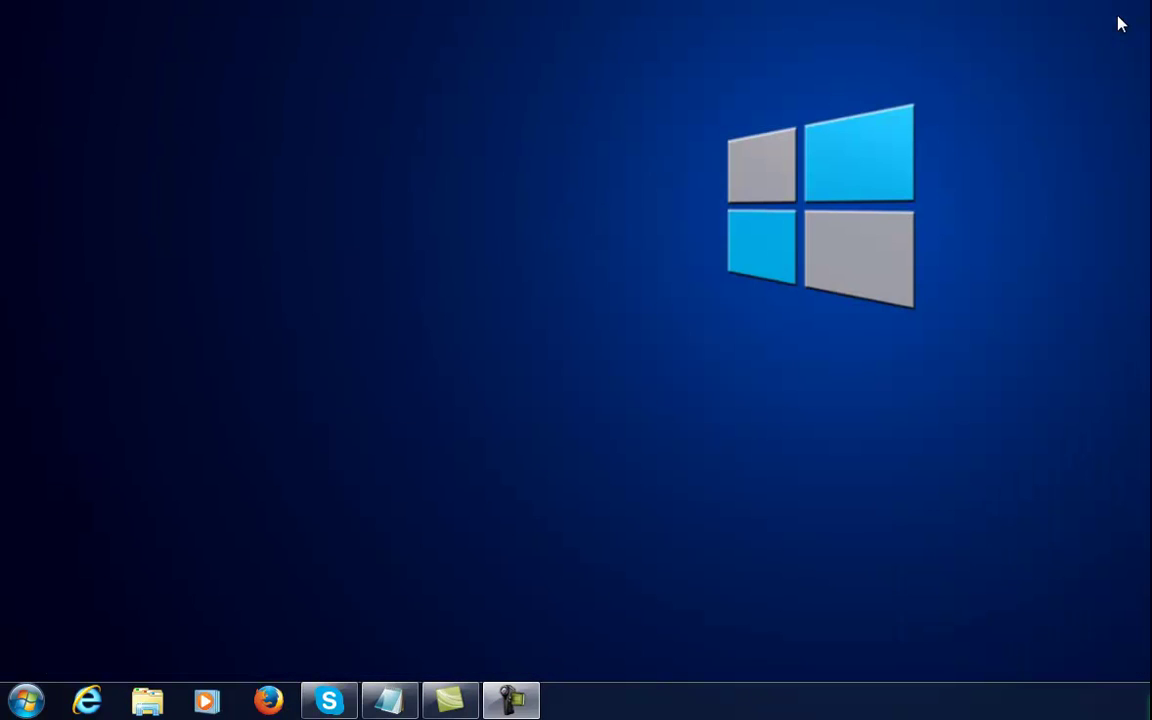
Step: Reopen the Control Panel and go to the homegroup and sharing options under Réseau et Internet
{"action": "left_click", "coordinate": [25, 702]}
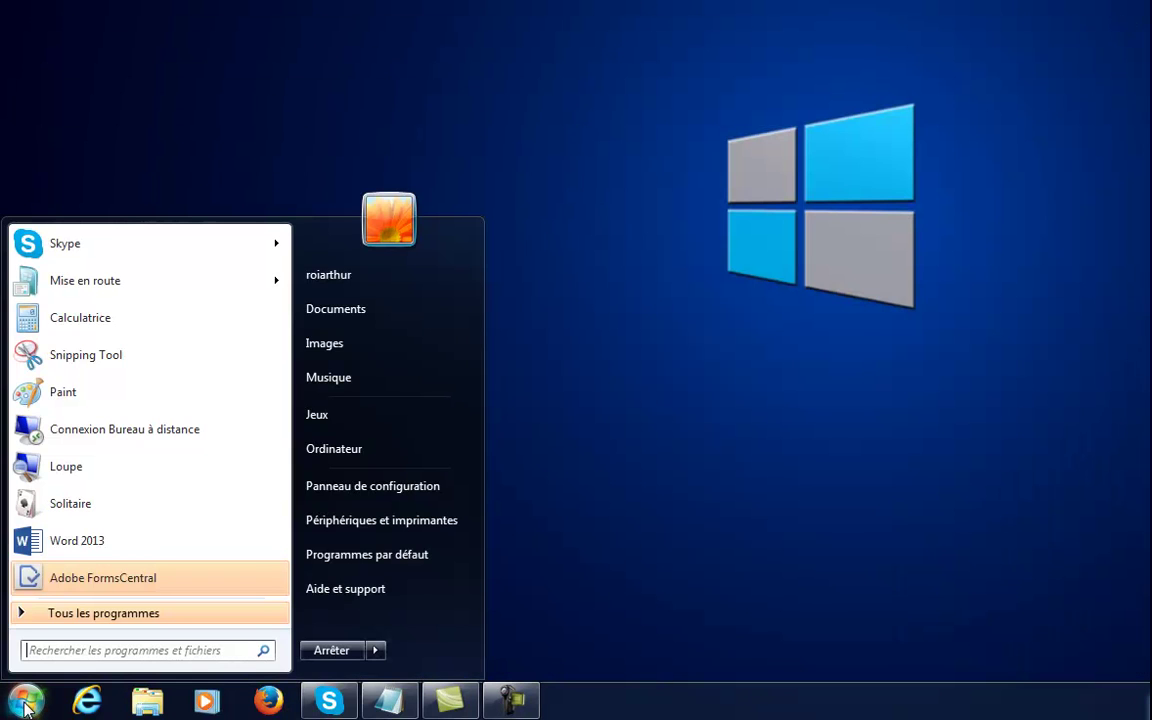
{"action": "left_click", "coordinate": [393, 488]}
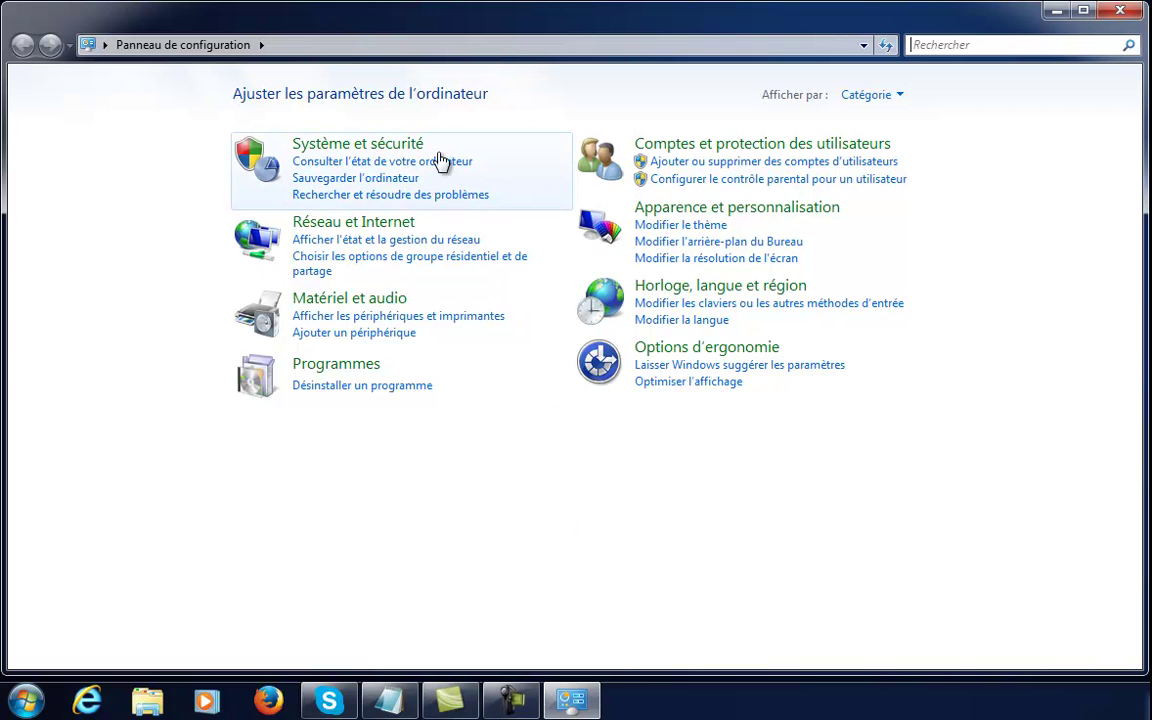
{"action": "left_click", "coordinate": [392, 224]}
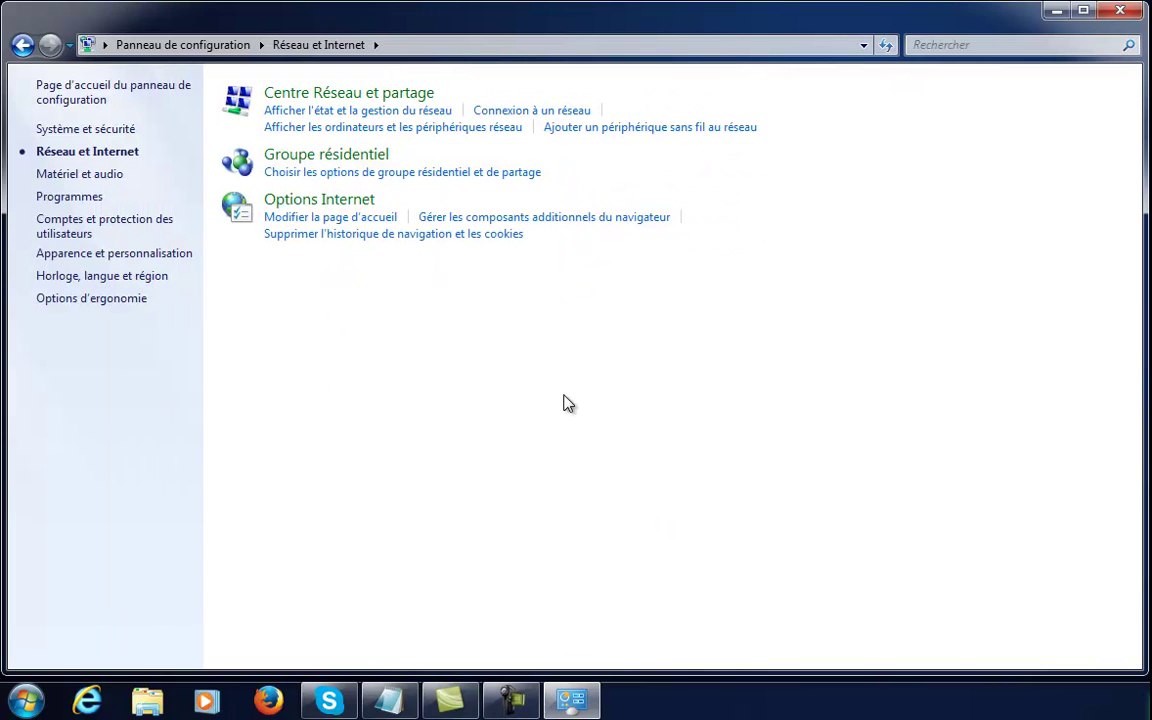
{"action": "left_click", "coordinate": [373, 171]}
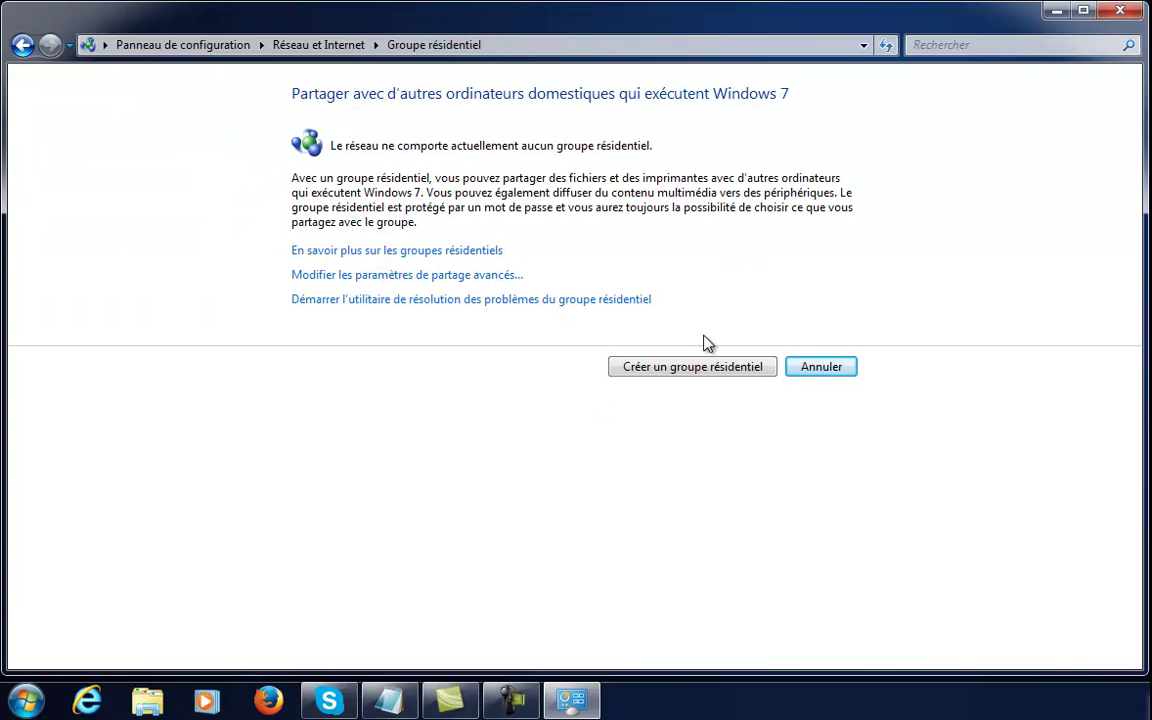
Step: Create a homegroup sharing Images, Musique, Vidéos, Imprimantes and additionally Documents, highlight its generated password, and finish the wizard
{"action": "left_click", "coordinate": [694, 369]}
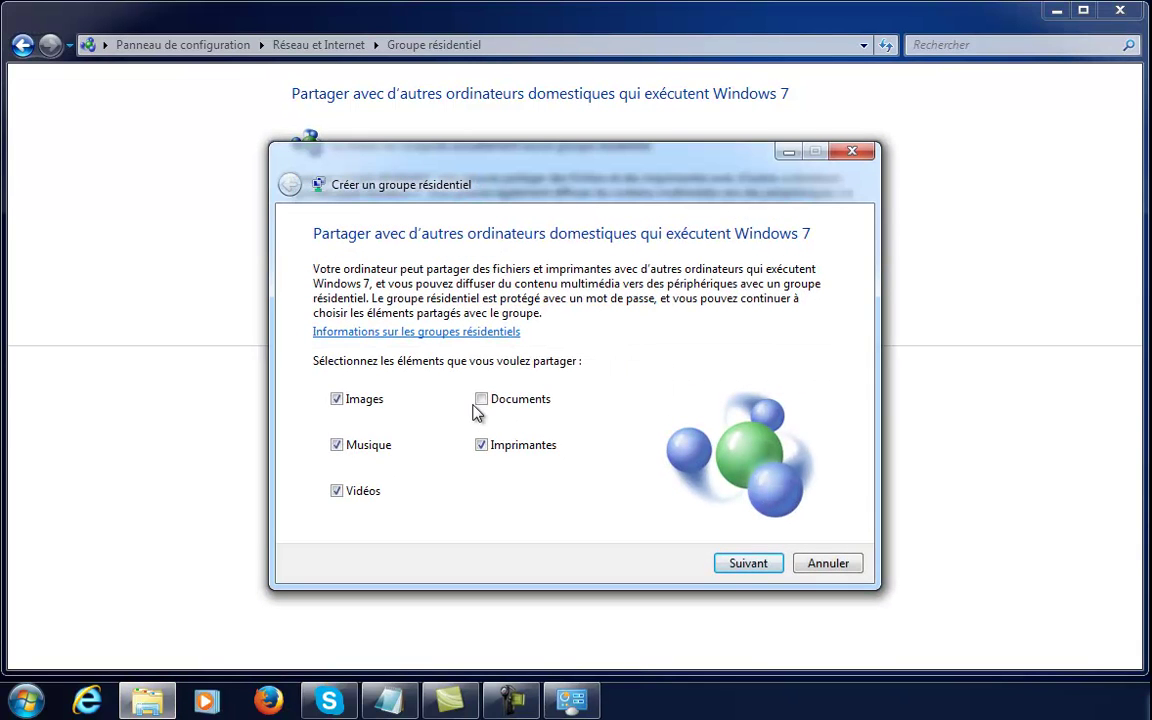
{"action": "left_click", "coordinate": [481, 400]}
{"action": "left_click", "coordinate": [747, 564]}
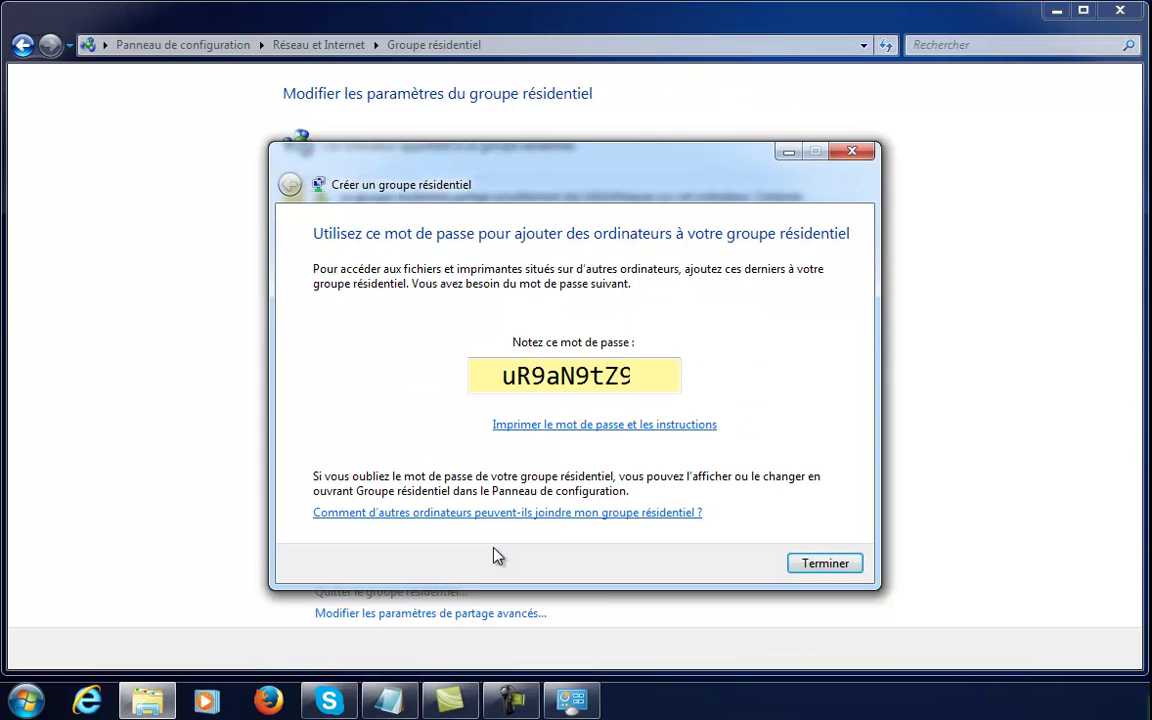
{"action": "left_click_drag", "start_coordinate": [658, 375], "coordinate": [500, 372]}
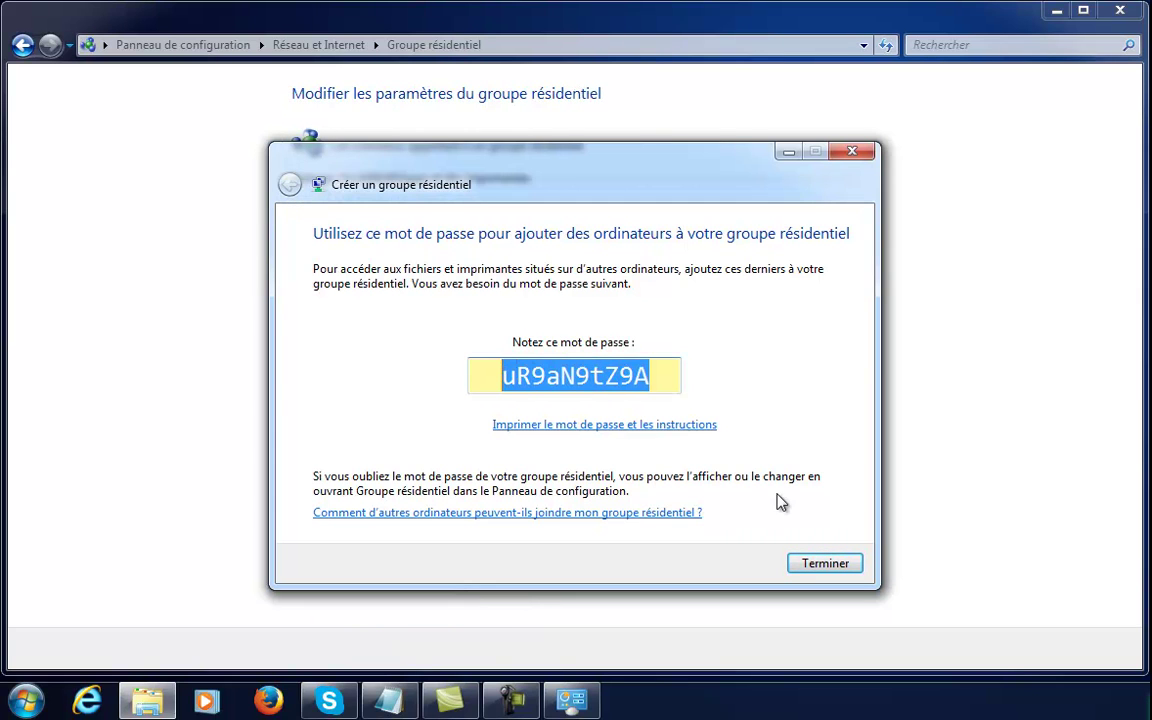
{"action": "left_click", "coordinate": [843, 566]}
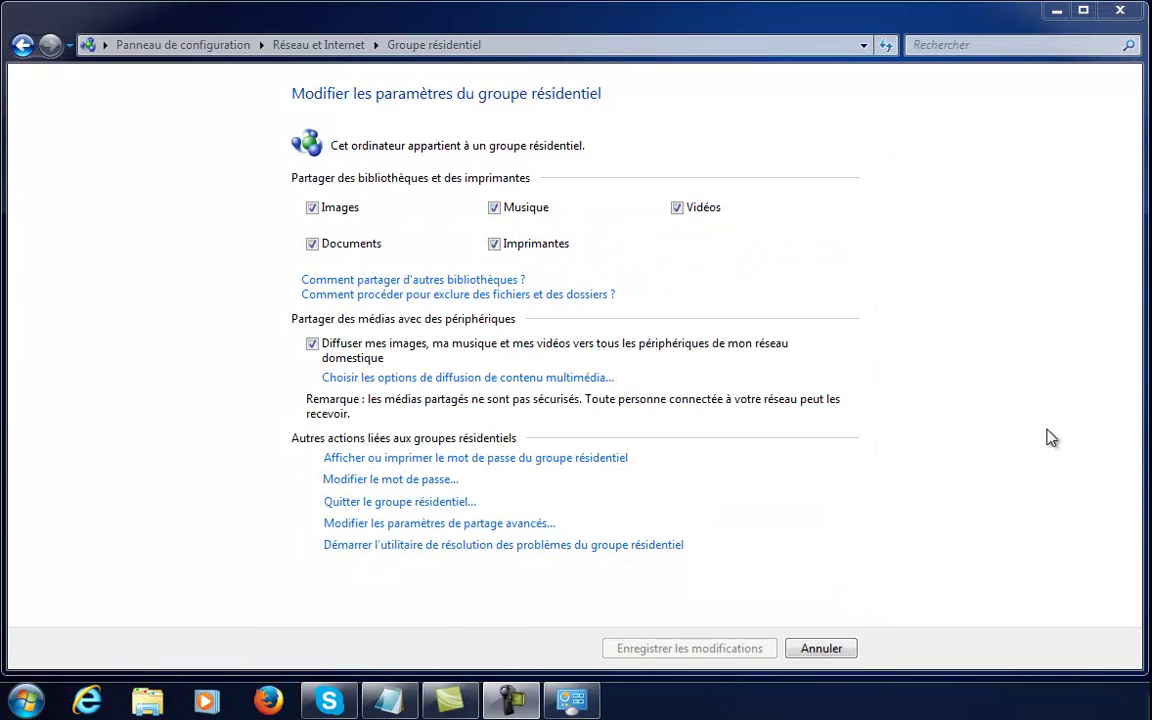
{"action": "left_click", "coordinate": [440, 482]}
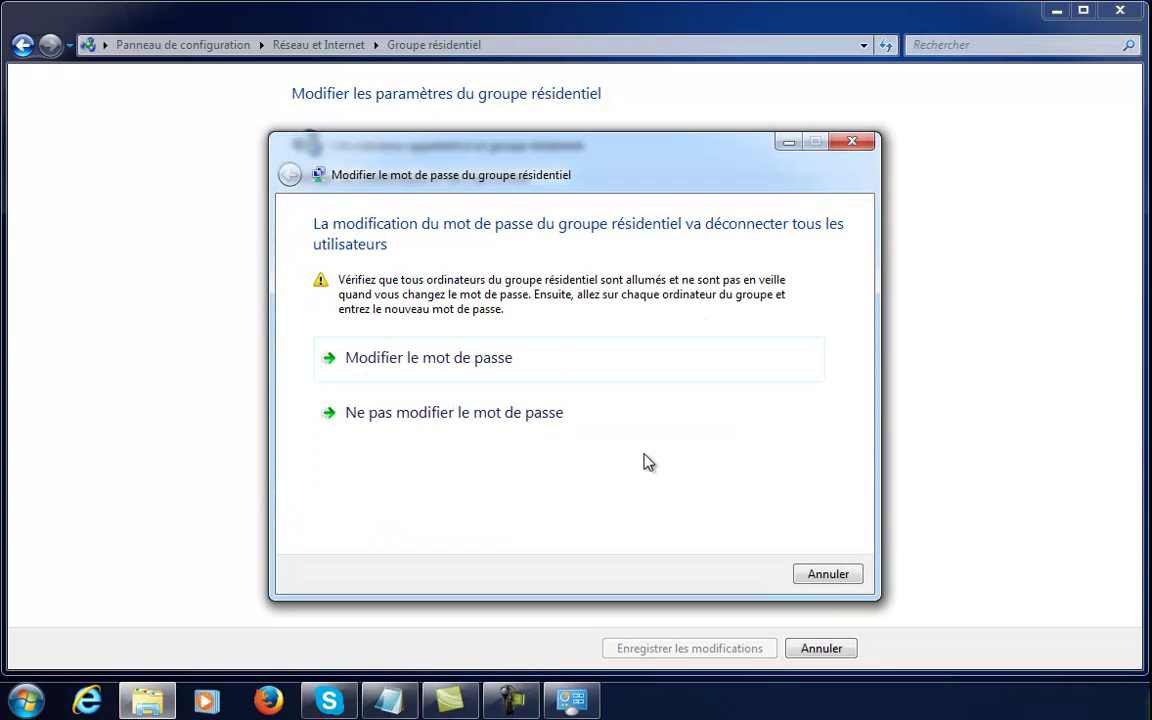
{"action": "left_click", "coordinate": [826, 573]}
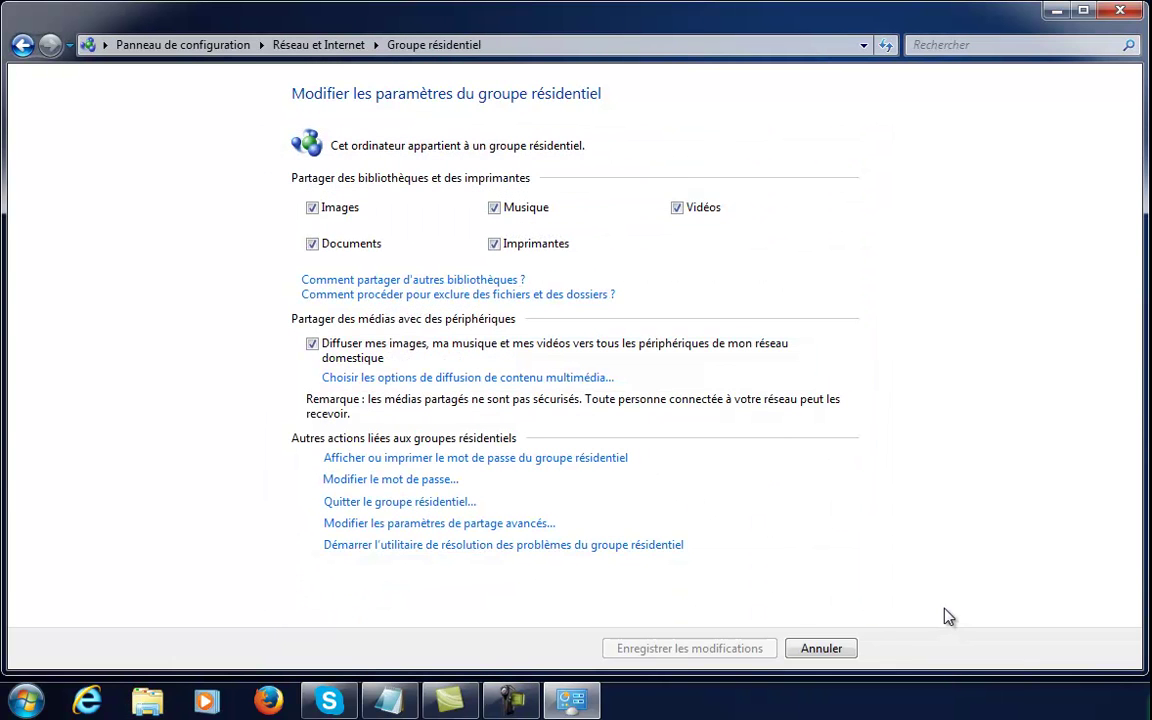
{"action": "left_click", "coordinate": [420, 480]}
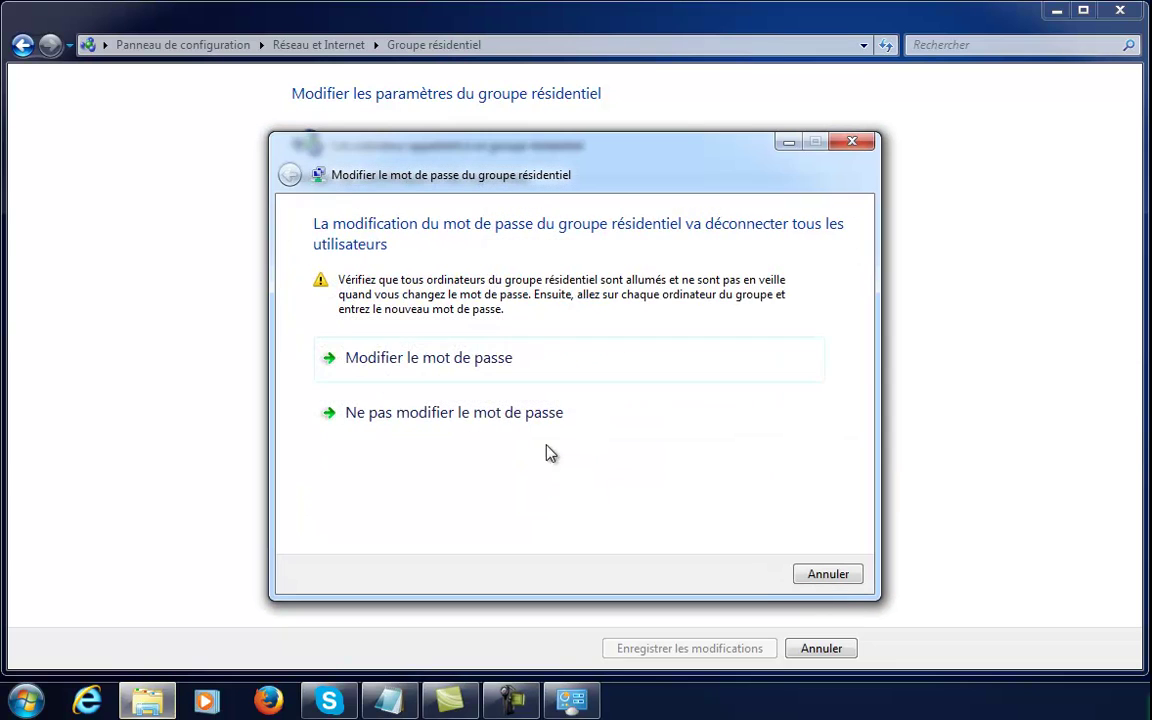
{"action": "left_click", "coordinate": [426, 371]}
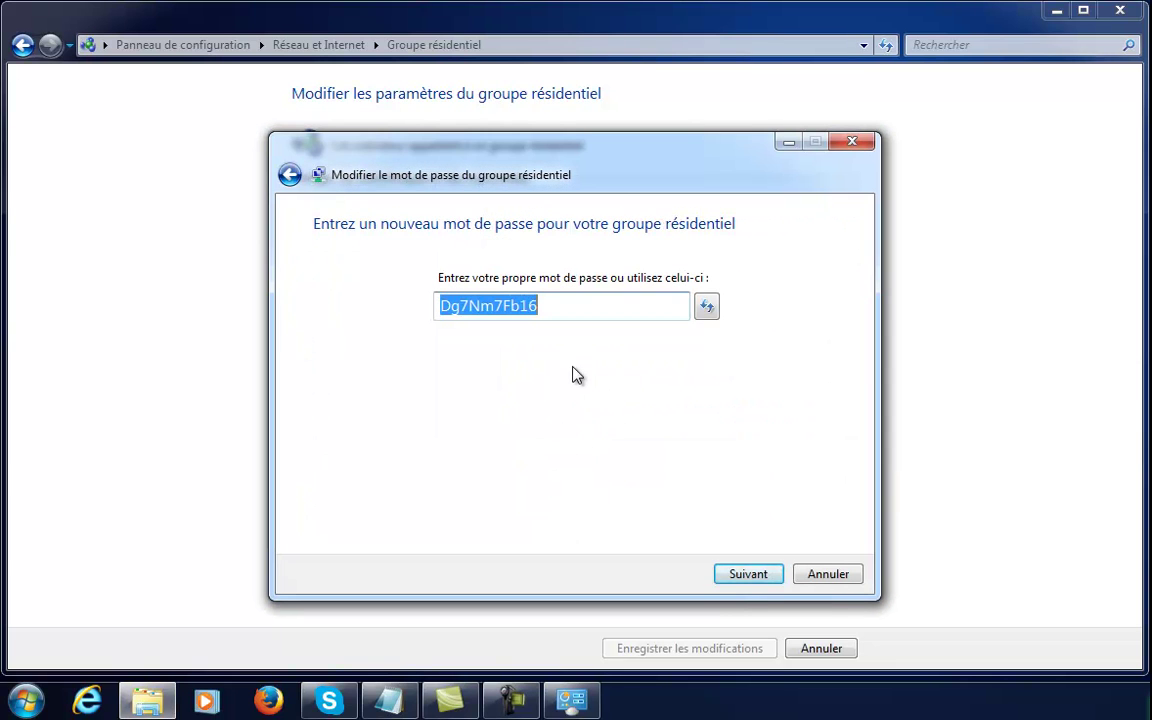
{"action": "key", "text": "BackSpace"}
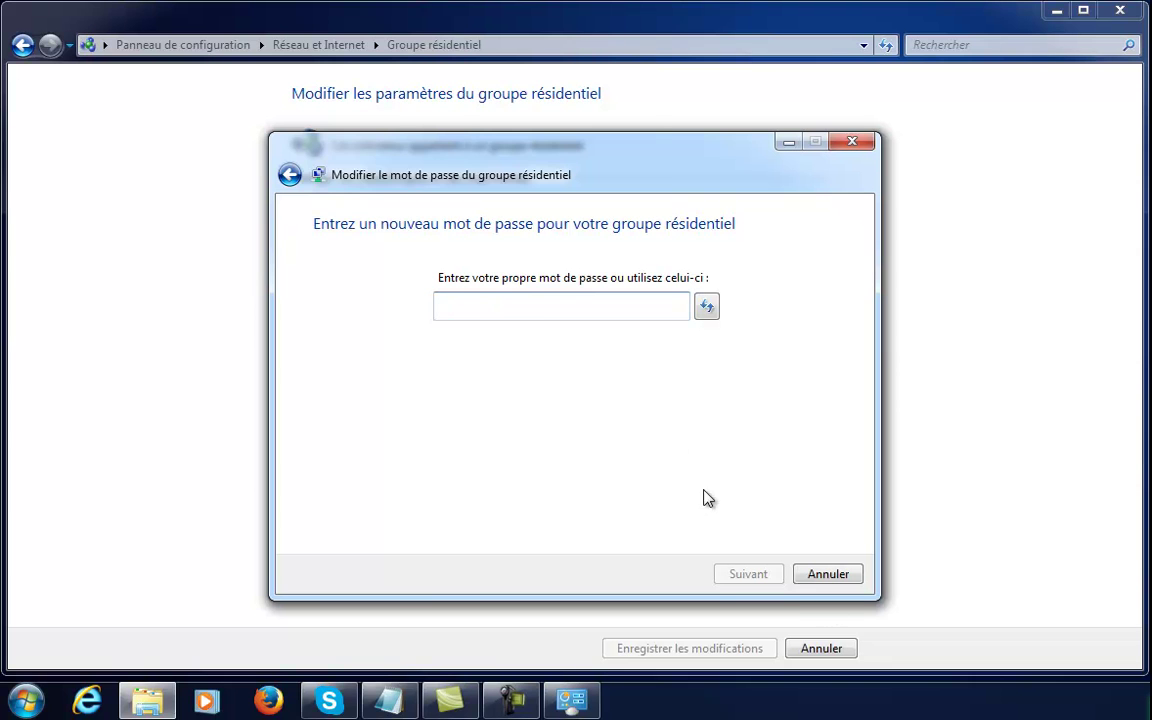
{"action": "left_click", "coordinate": [828, 574]}
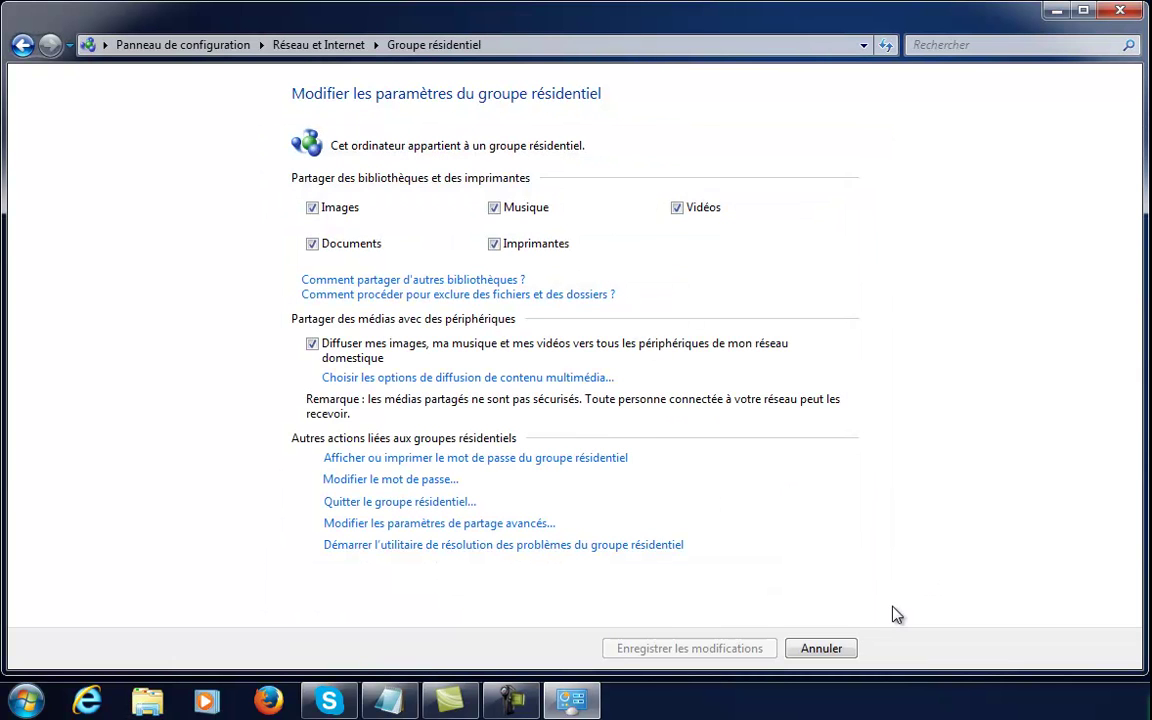
Step: Try to change the homegroup password, cancel at the new password entry, and close the homegroup settings
{"action": "left_click", "coordinate": [411, 484]}
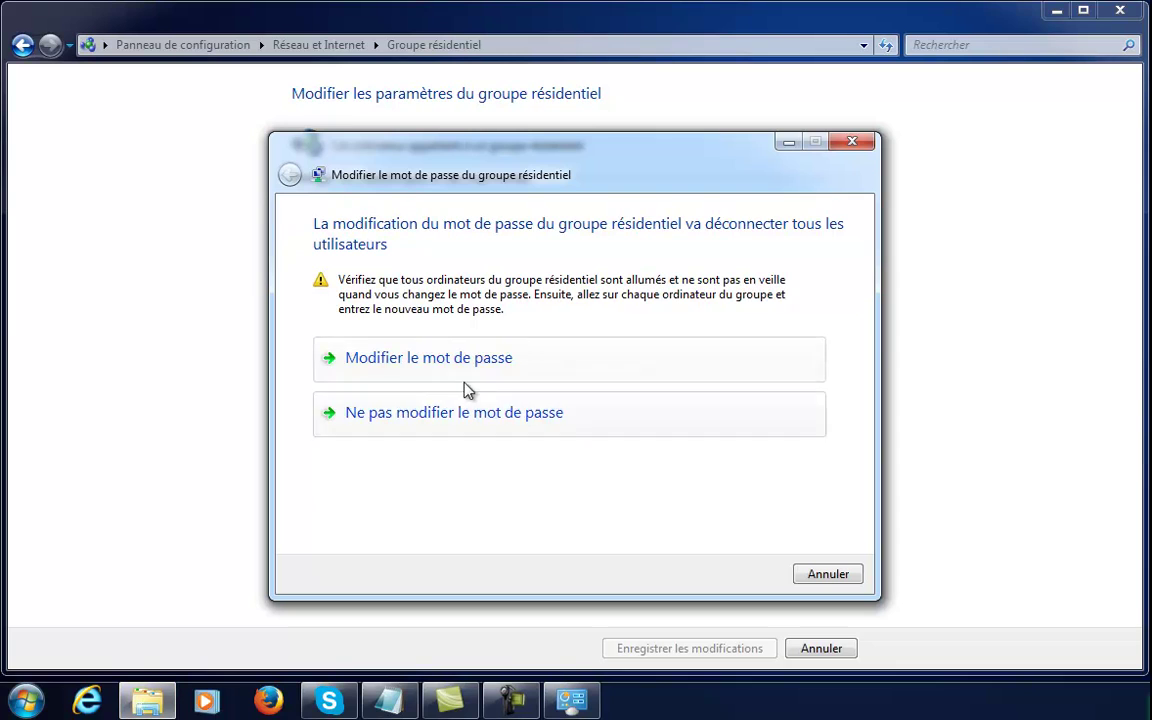
{"action": "left_click", "coordinate": [568, 372]}
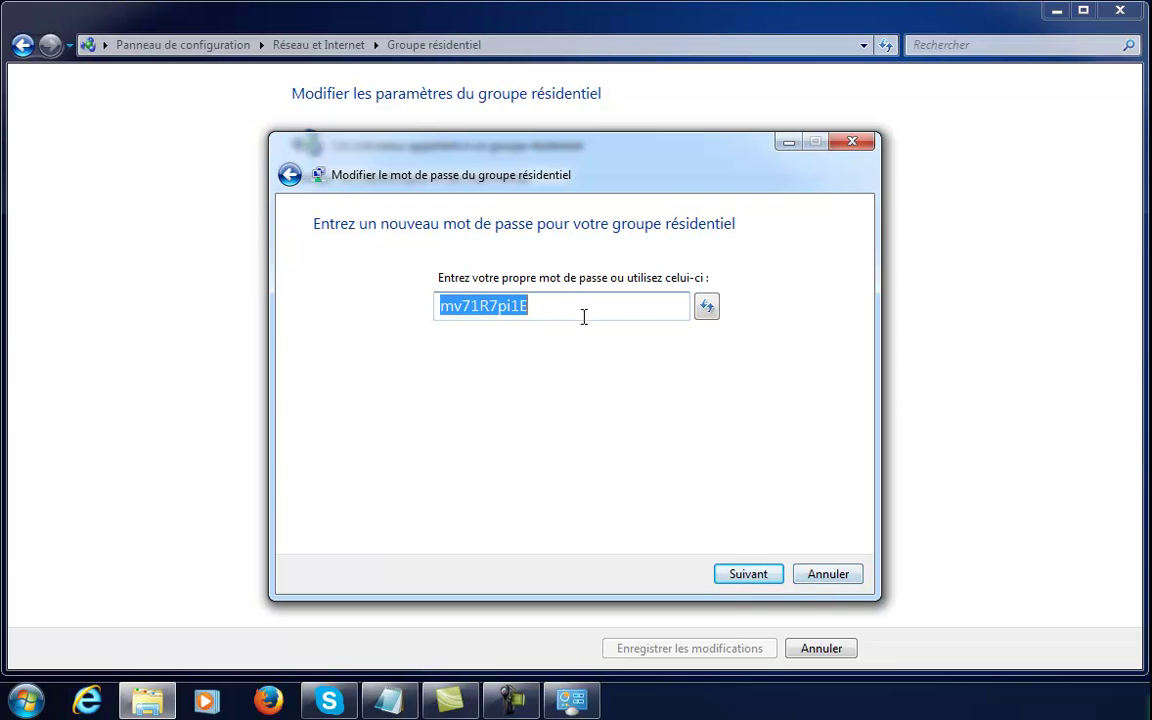
{"action": "left_click", "coordinate": [842, 577]}
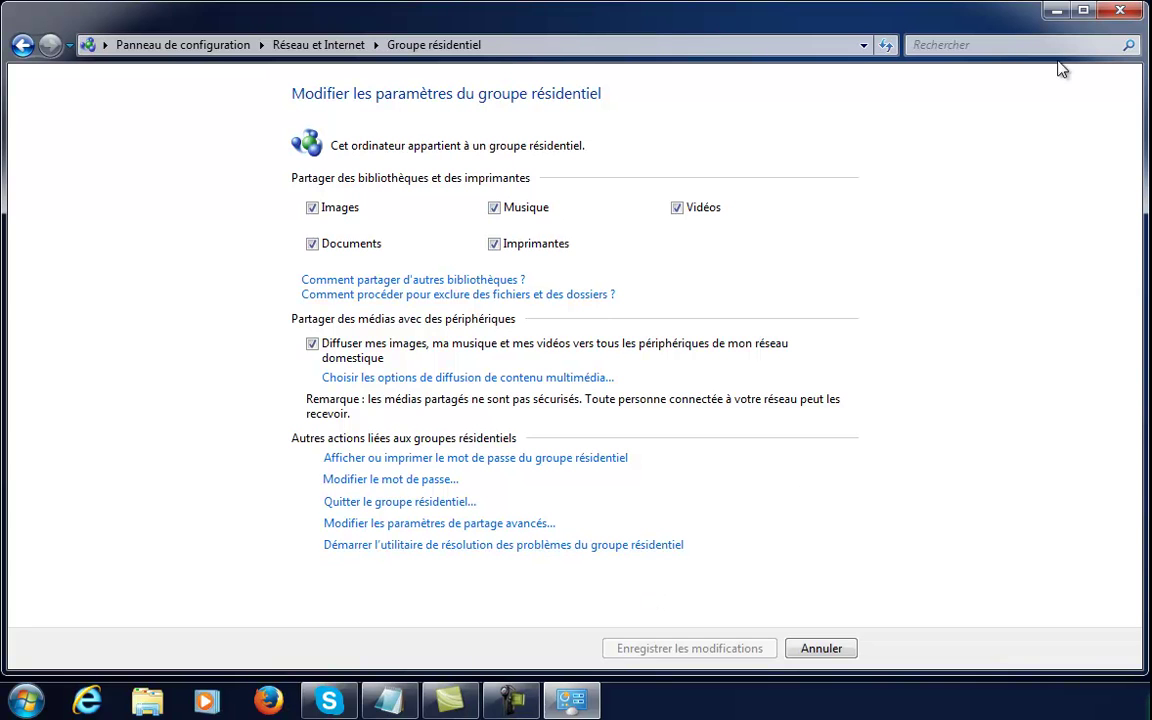
{"action": "left_click", "coordinate": [1117, 11]}
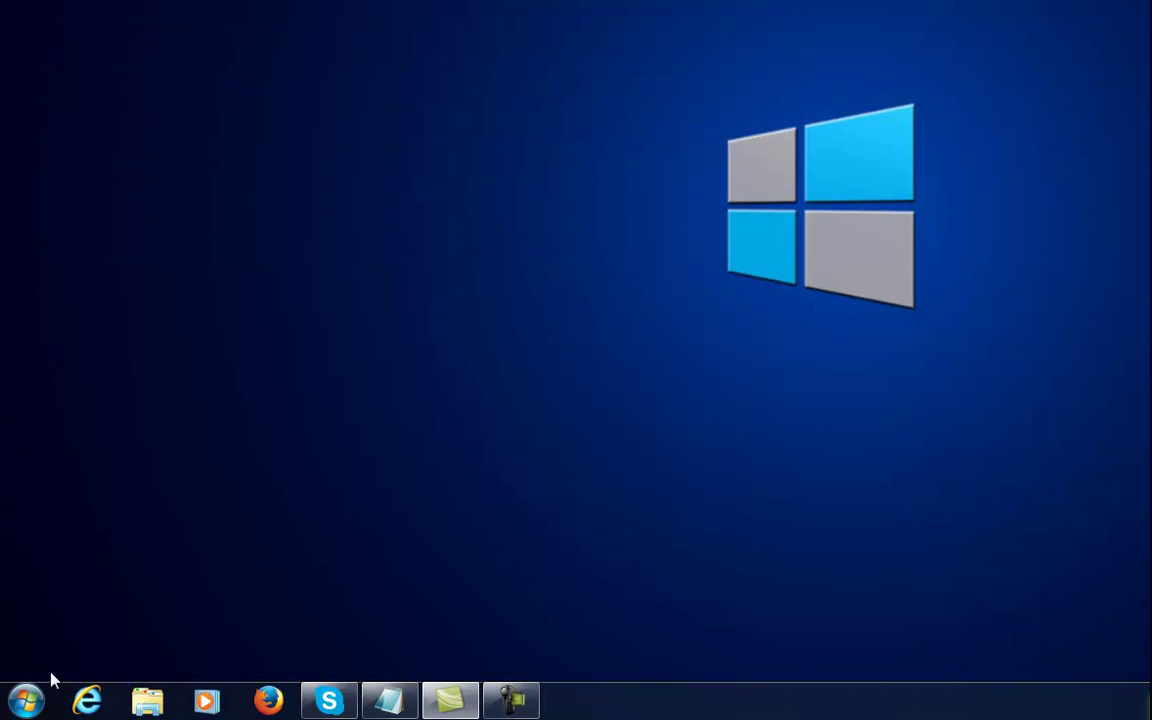
Step: Open Ordinateur and go to the Documents library
{"action": "left_click", "coordinate": [26, 700]}
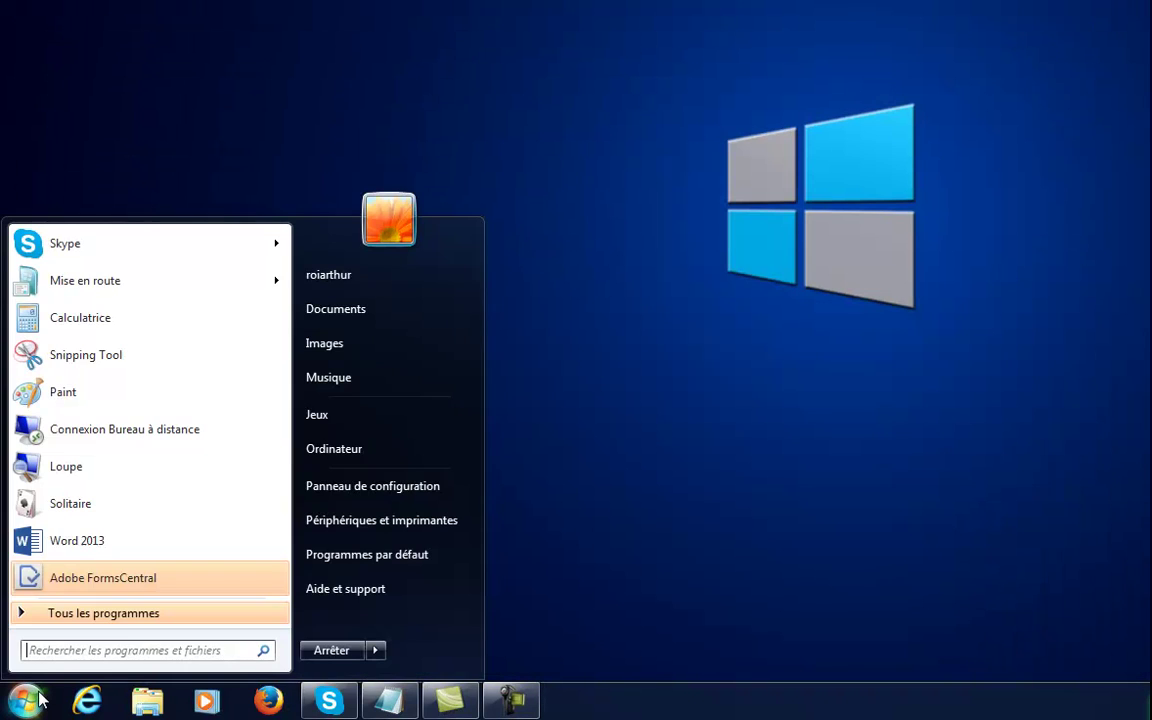
{"action": "left_click", "coordinate": [399, 450]}
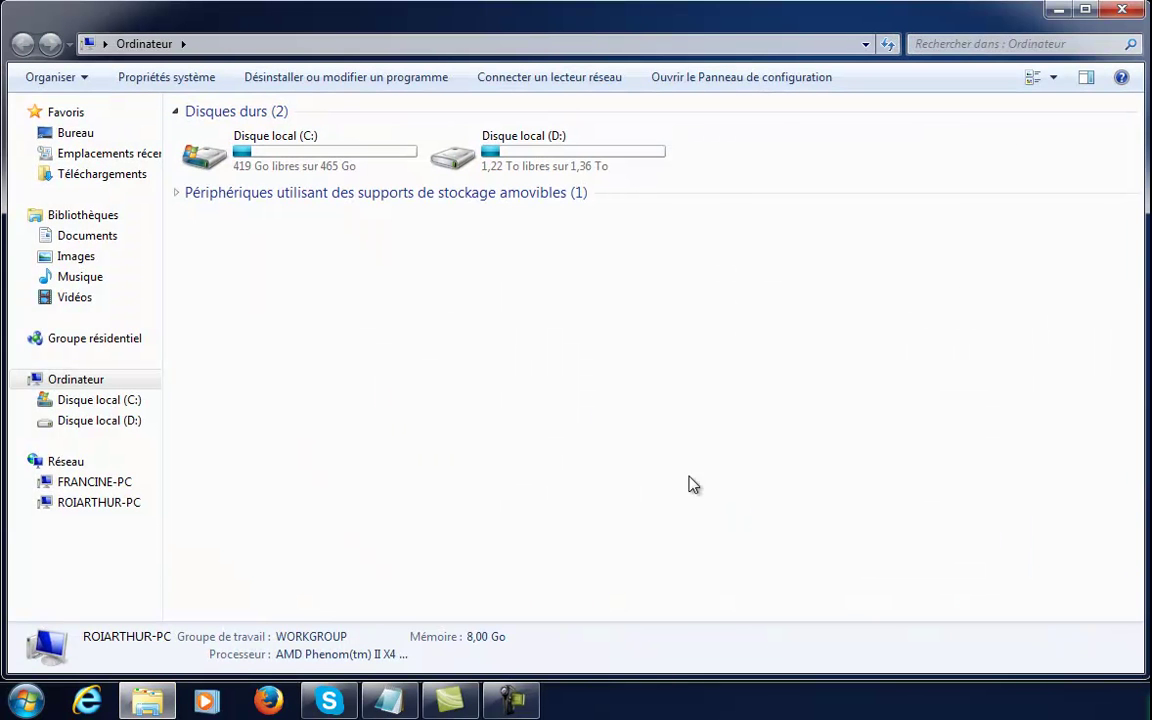
{"action": "left_click", "coordinate": [87, 237]}
Step: Create a folder named Partage Roi Arthur in the Documents library
{"action": "right_click", "coordinate": [224, 273]}
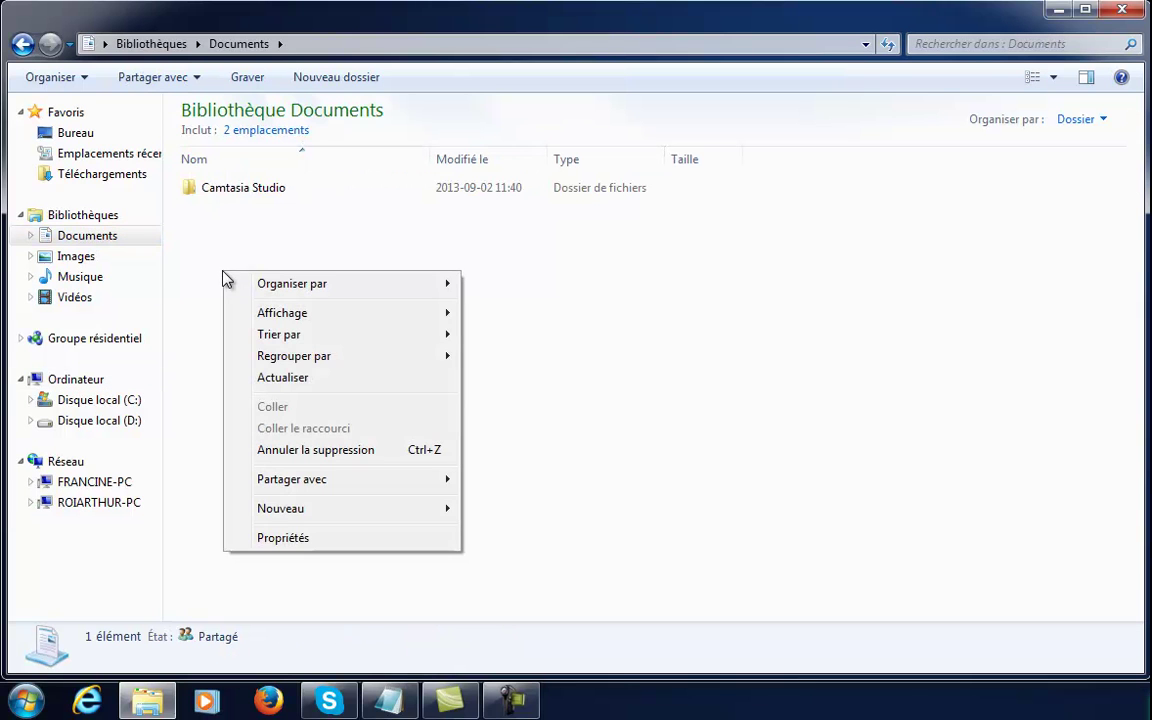
{"action": "mouse_move", "coordinate": [310, 512]}
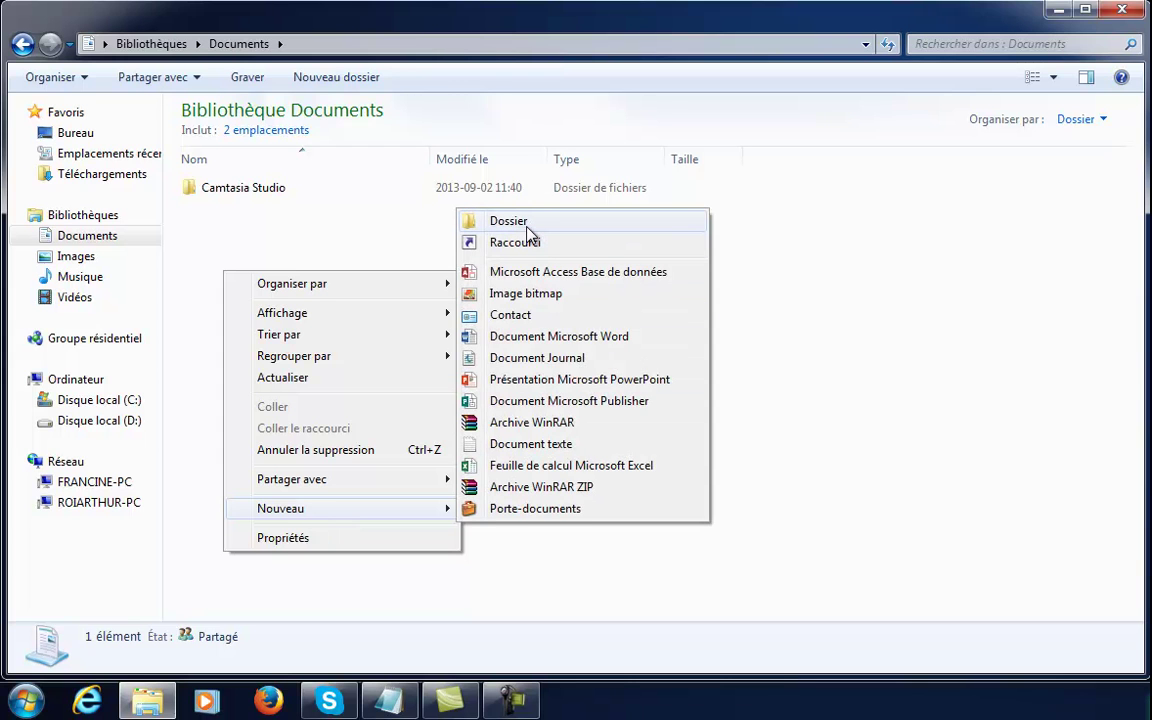
{"action": "left_click", "coordinate": [918, 466]}
{"action": "left_click", "coordinate": [368, 92]}
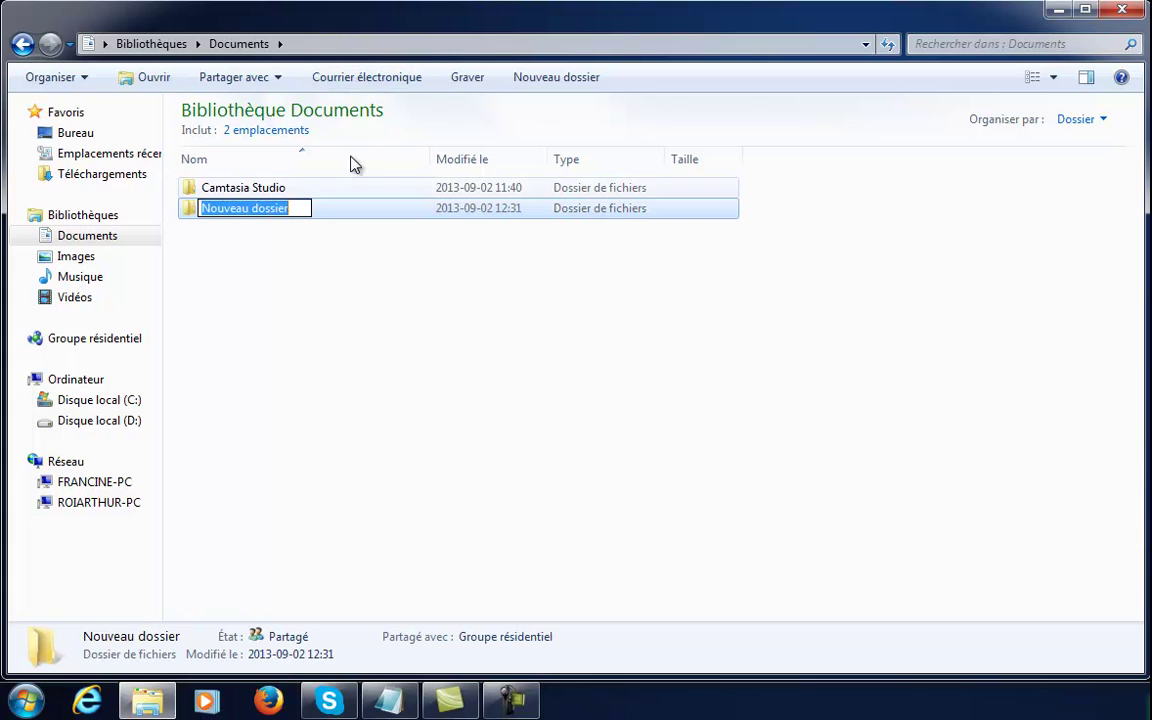
{"action": "type", "text": "Pa"}
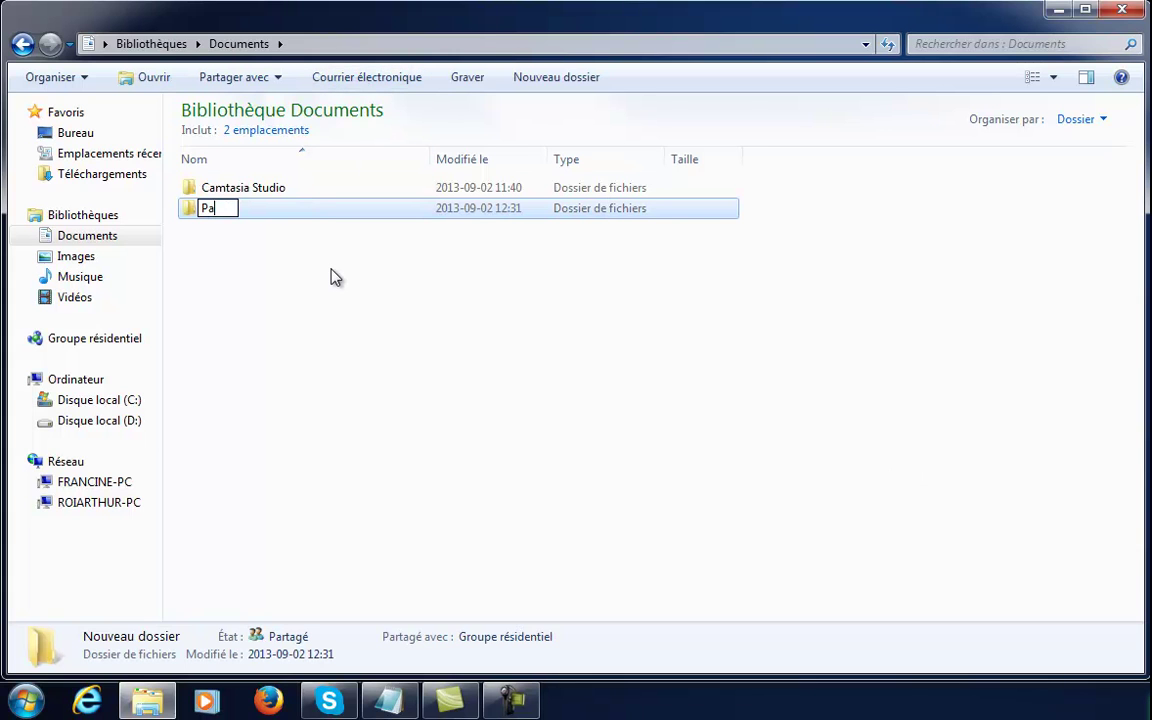
{"action": "type", "text": "rtage Roi Arthur"}
{"action": "key", "text": "Return"}
{"action": "left_click", "coordinate": [388, 386]}
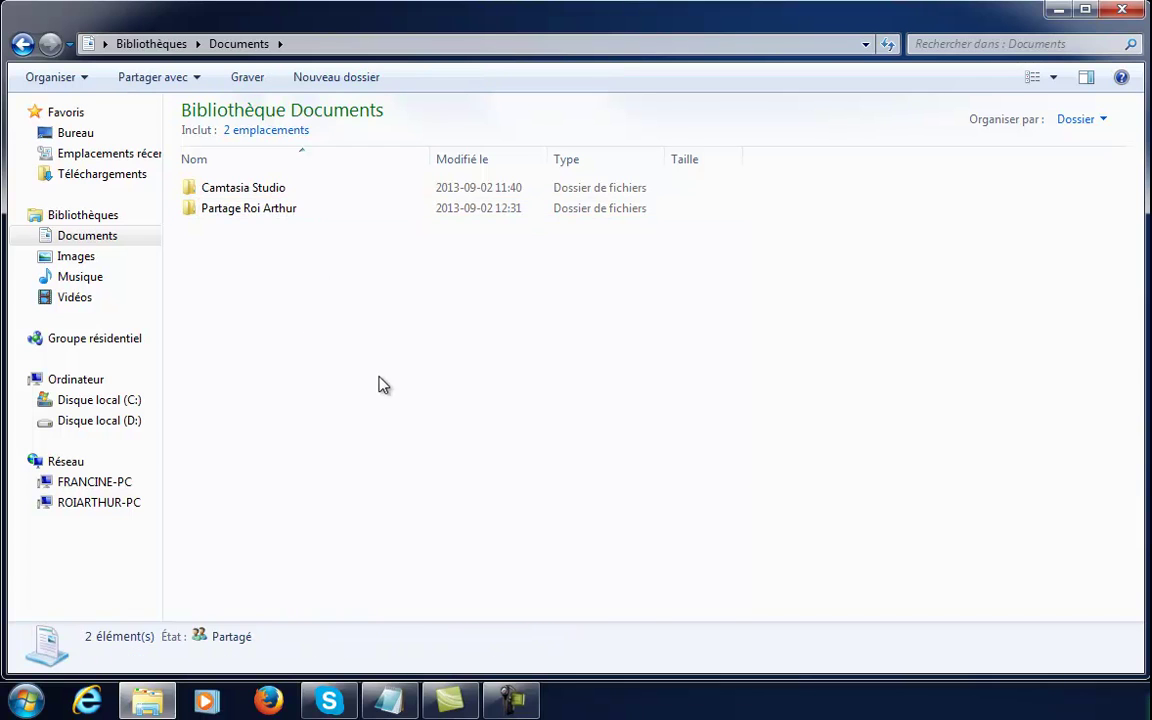
Step: Share the Partage Roi Arthur folder with the homegroup with read/write access (Lecture/écriture)
{"action": "left_click", "coordinate": [193, 217]}
{"action": "right_click", "coordinate": [193, 221]}
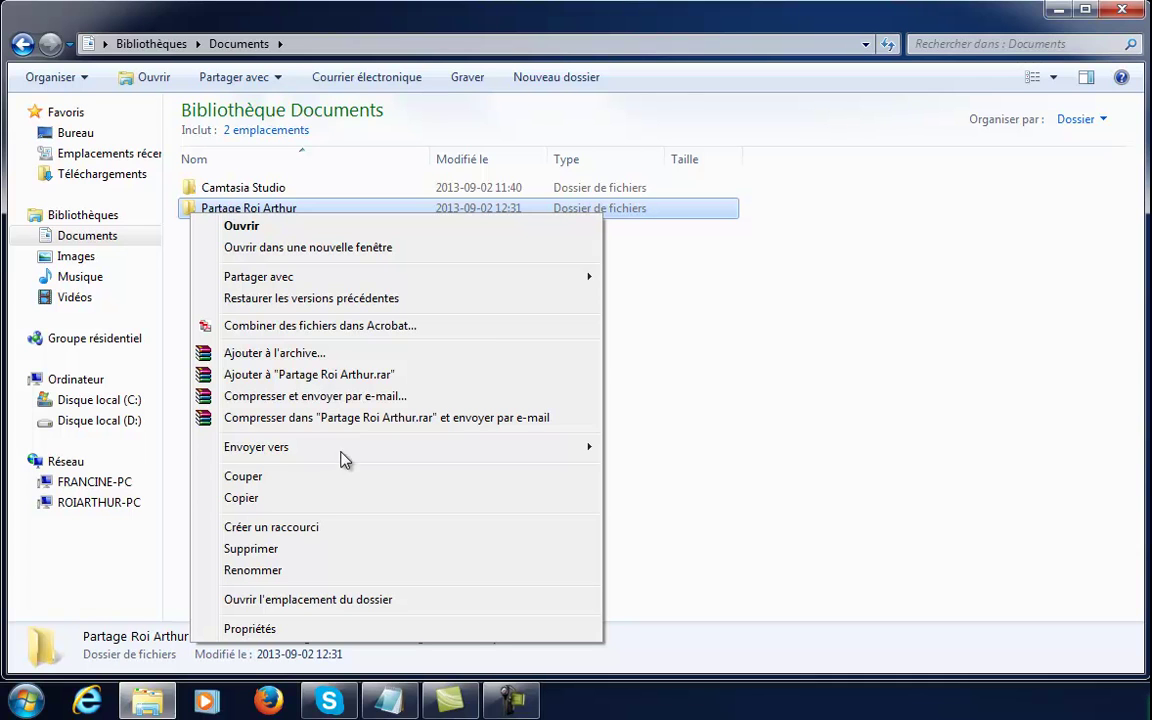
{"action": "mouse_move", "coordinate": [347, 280]}
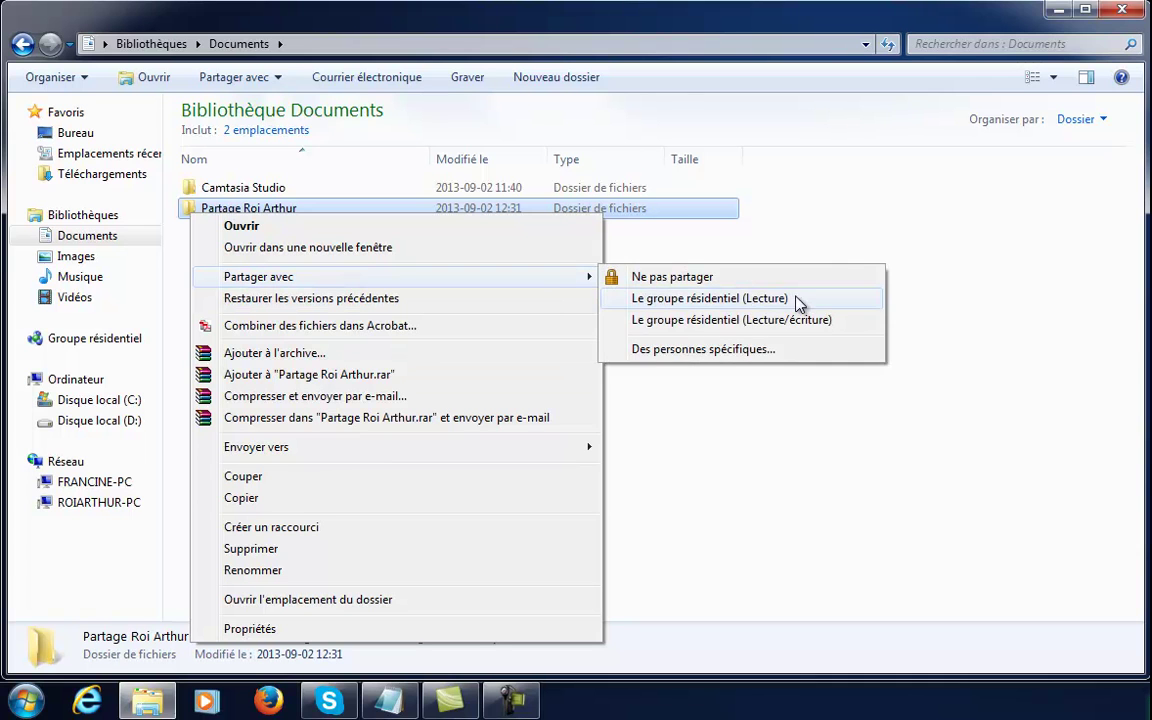
{"action": "left_click", "coordinate": [808, 322]}
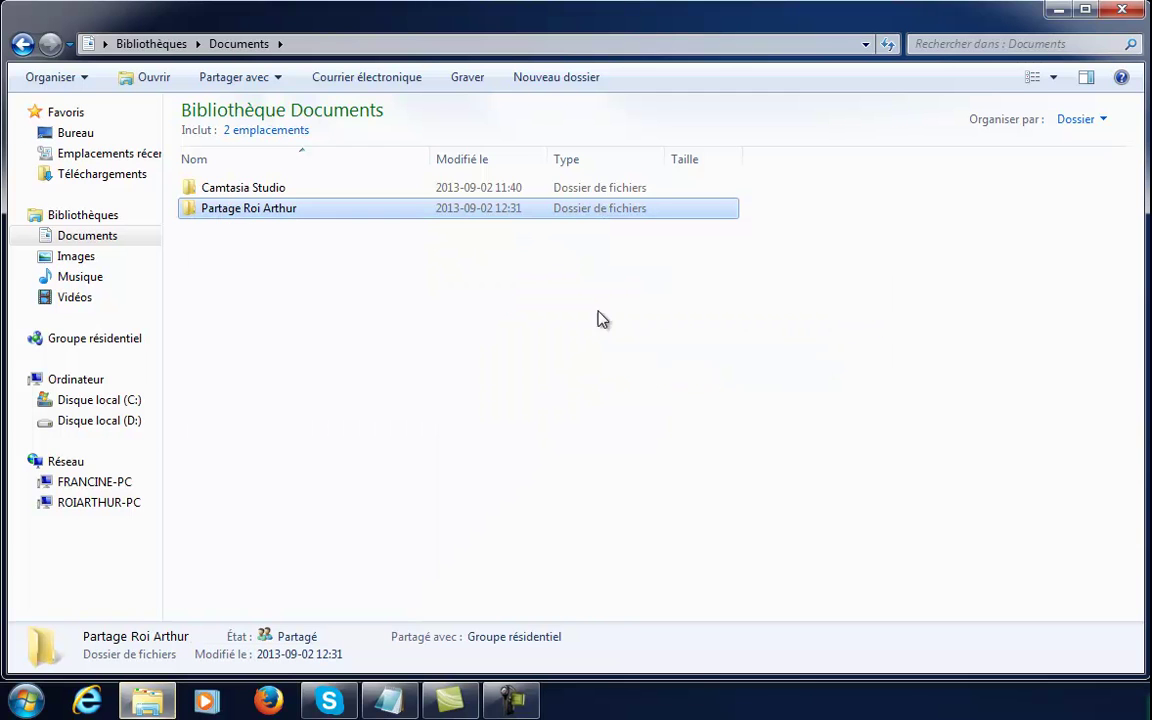
Step: Share the Partage Roi Arthur folder with Tout le monde at the Lecture/écriture permission level and close the Documents library
{"action": "right_click", "coordinate": [193, 212]}
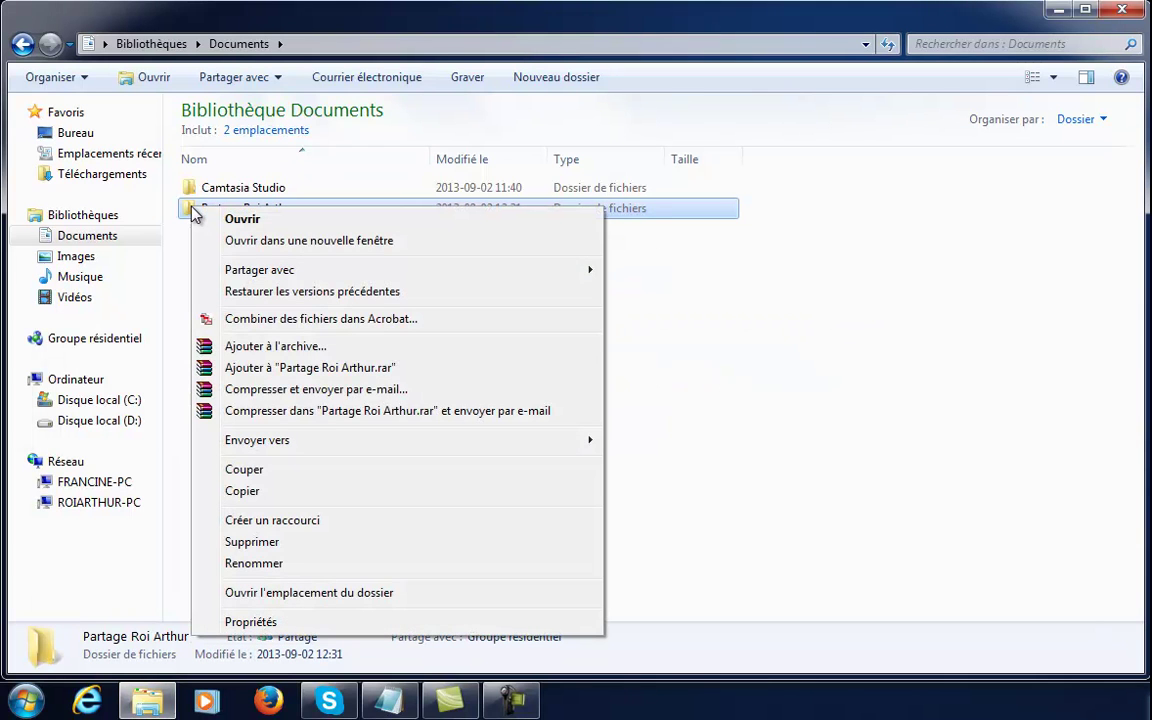
{"action": "mouse_move", "coordinate": [284, 280]}
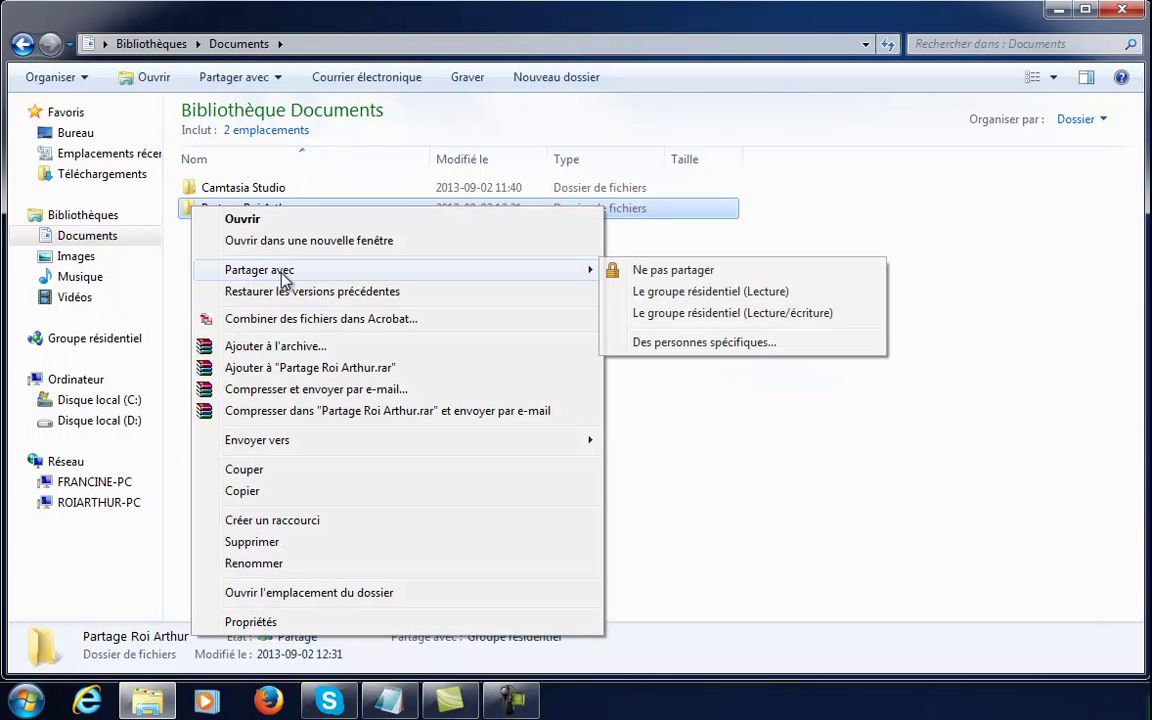
{"action": "left_click", "coordinate": [748, 346]}
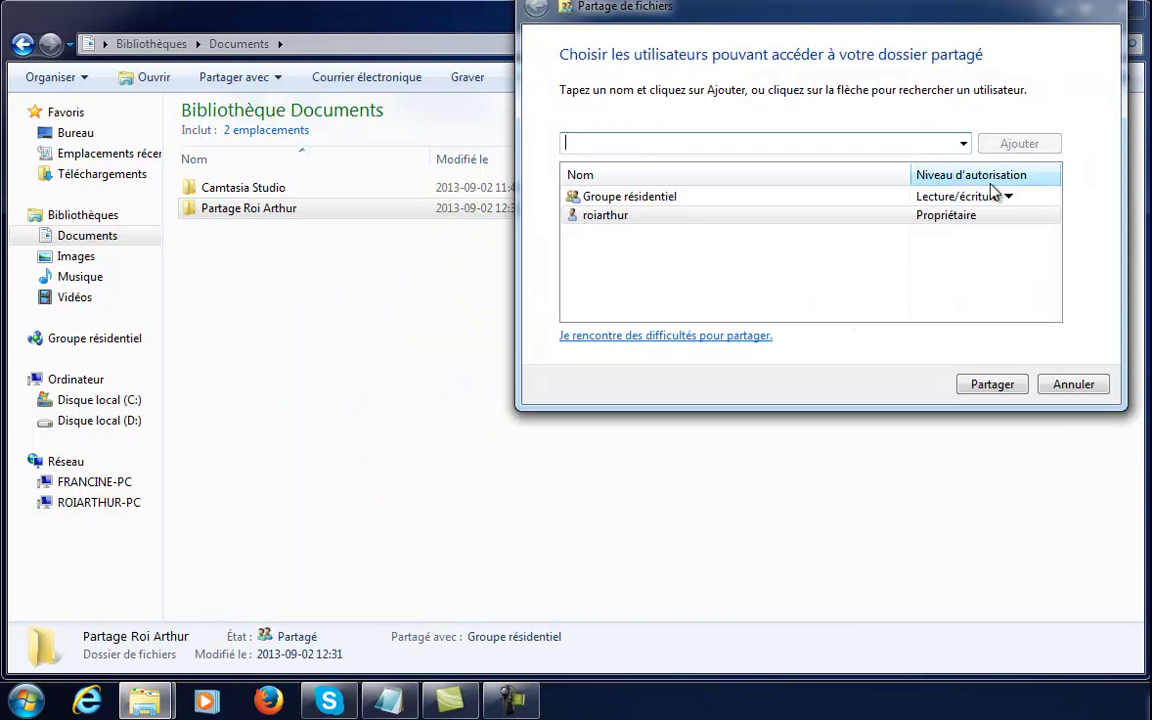
{"action": "left_click", "coordinate": [964, 145]}
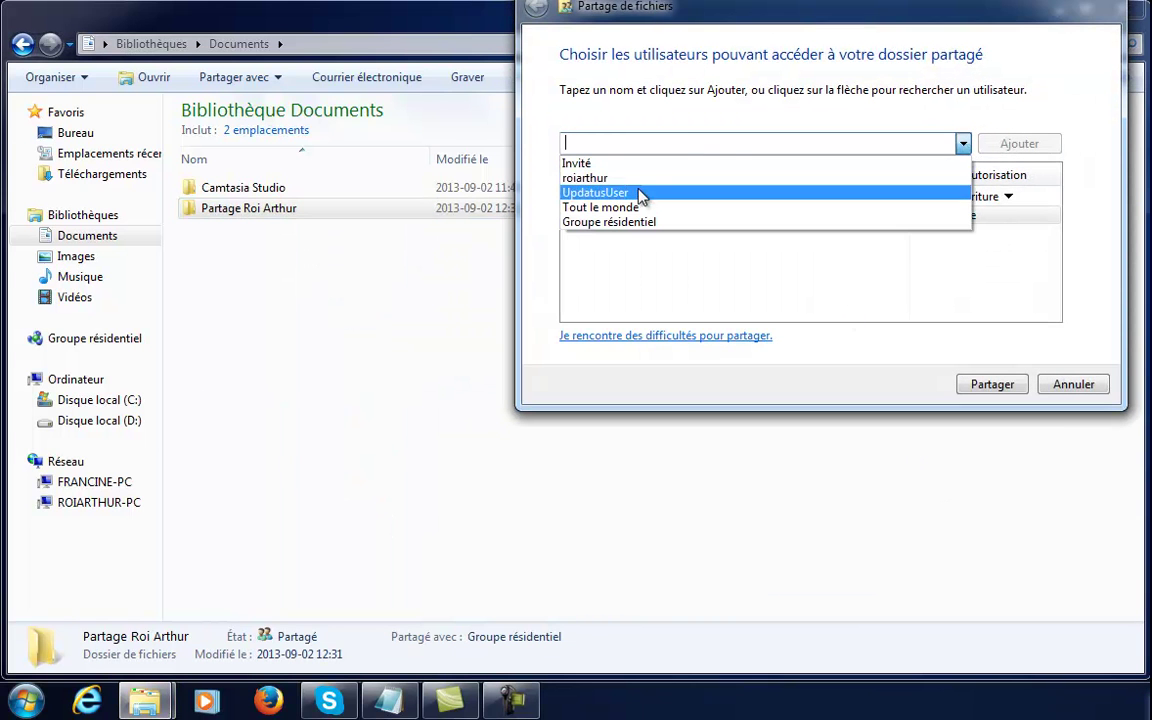
{"action": "left_click", "coordinate": [636, 209]}
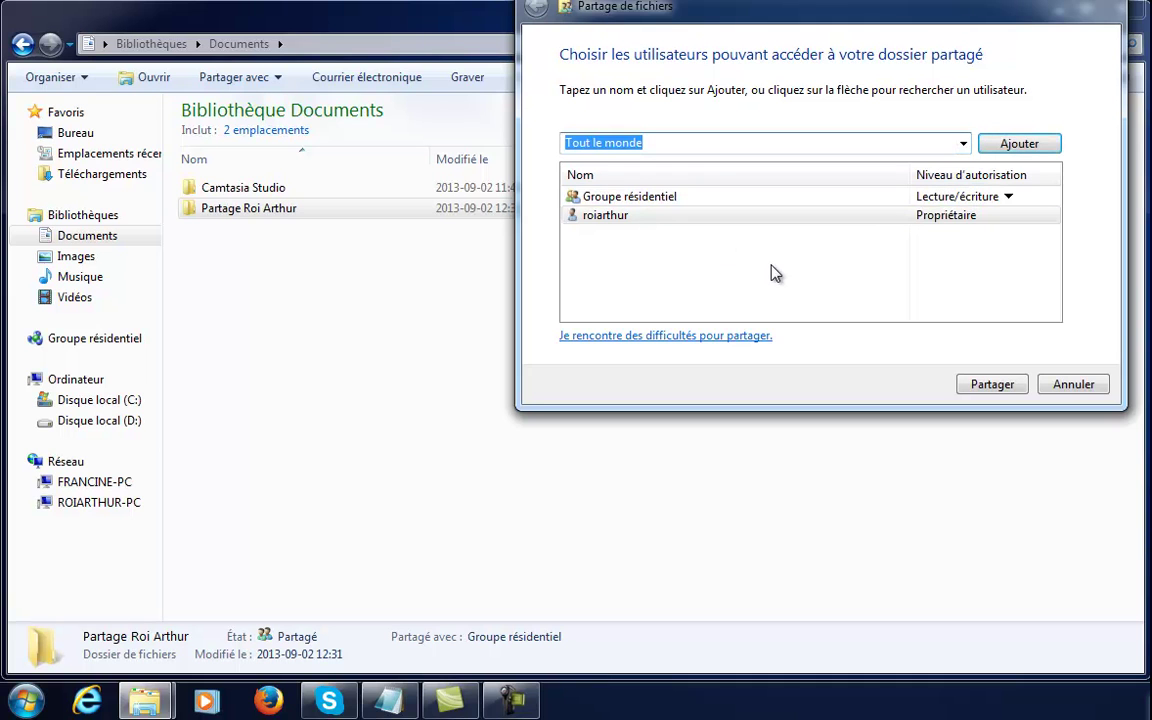
{"action": "left_click", "coordinate": [1040, 150]}
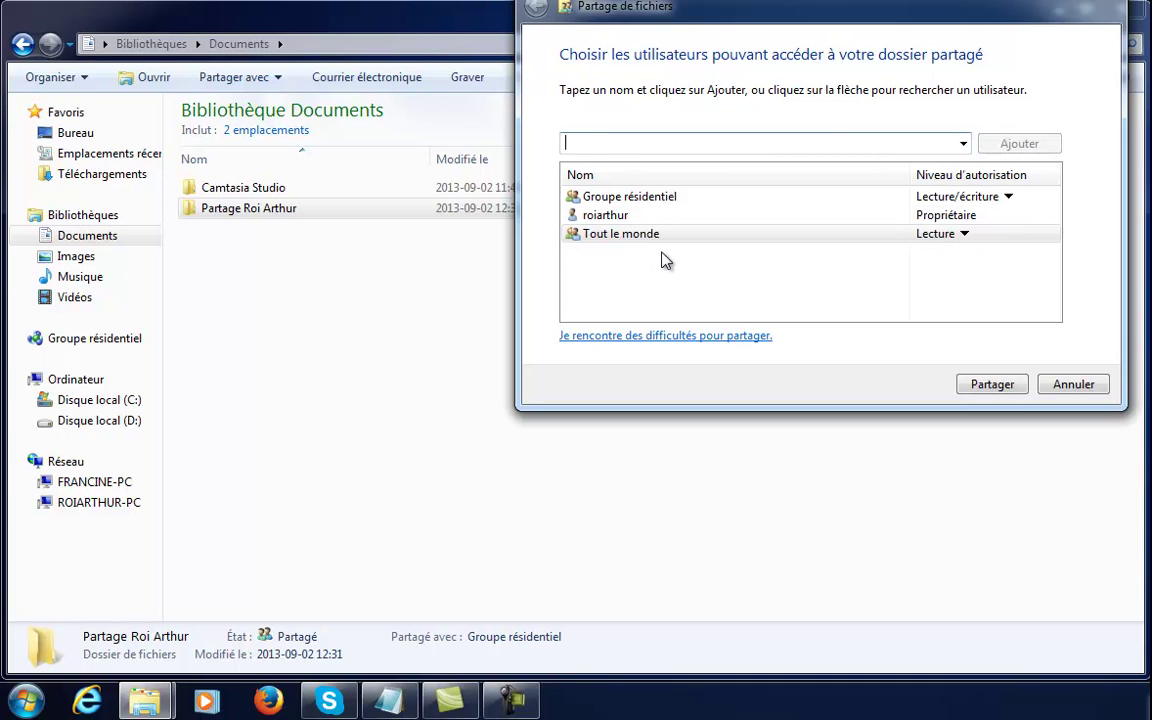
{"action": "left_click", "coordinate": [964, 234]}
{"action": "left_click", "coordinate": [1016, 260]}
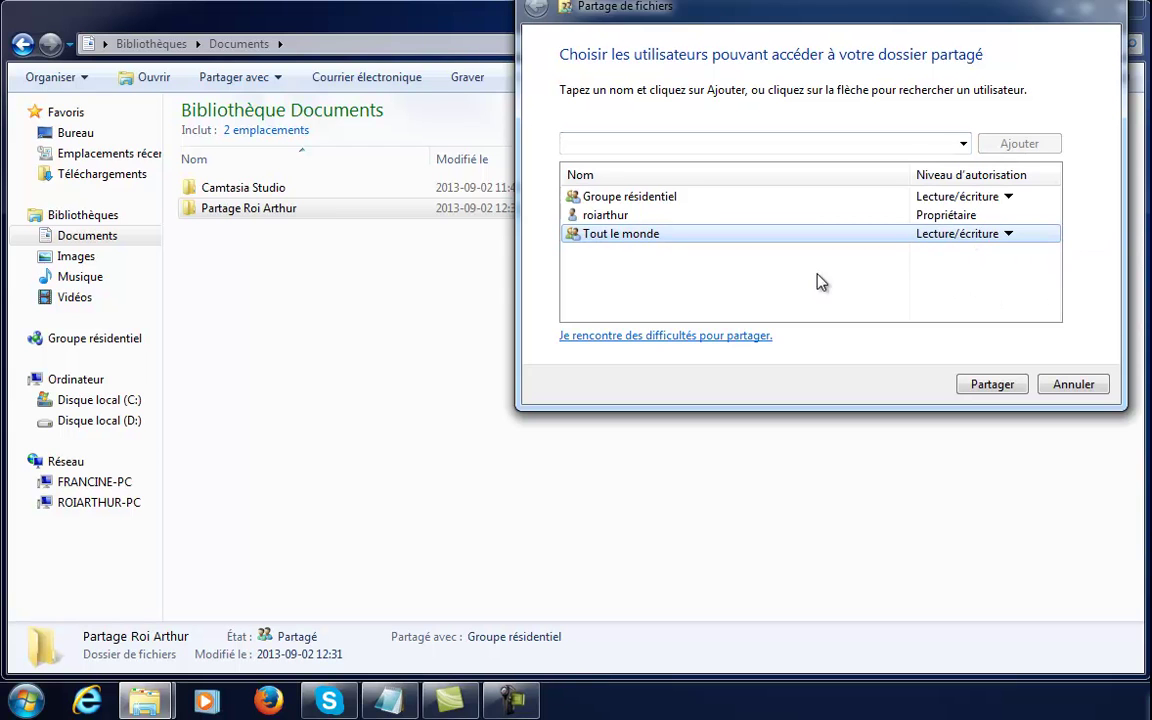
{"action": "left_click", "coordinate": [975, 386]}
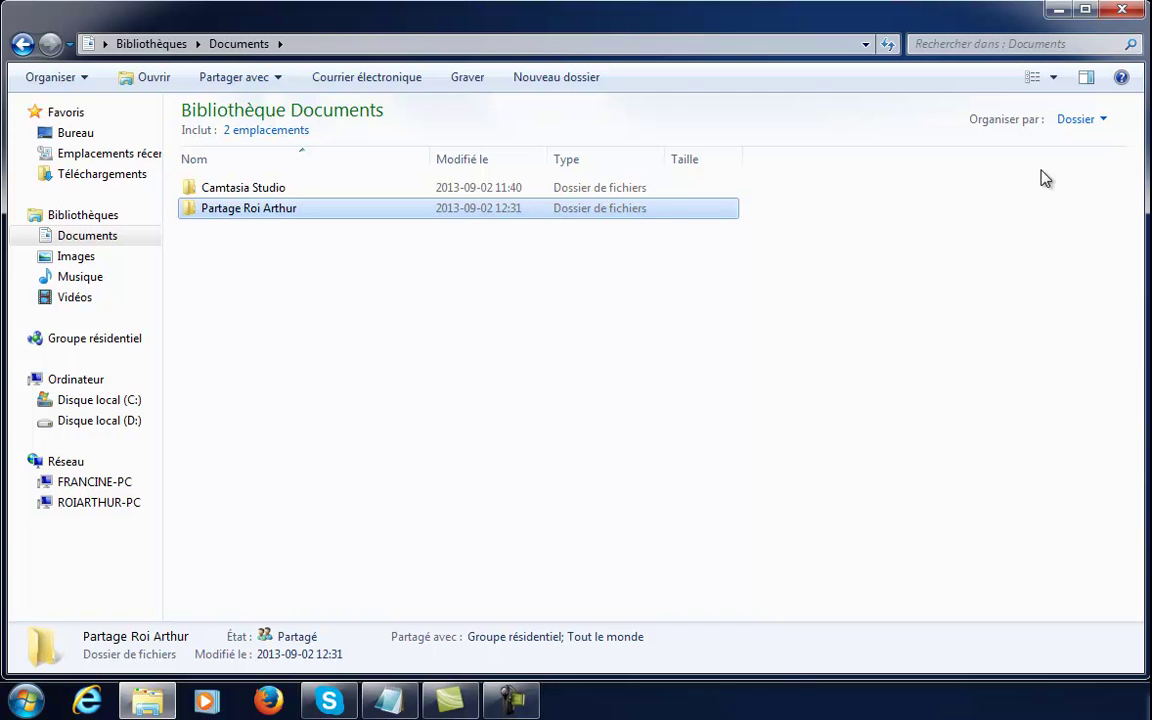
{"action": "left_click", "coordinate": [1134, 12]}
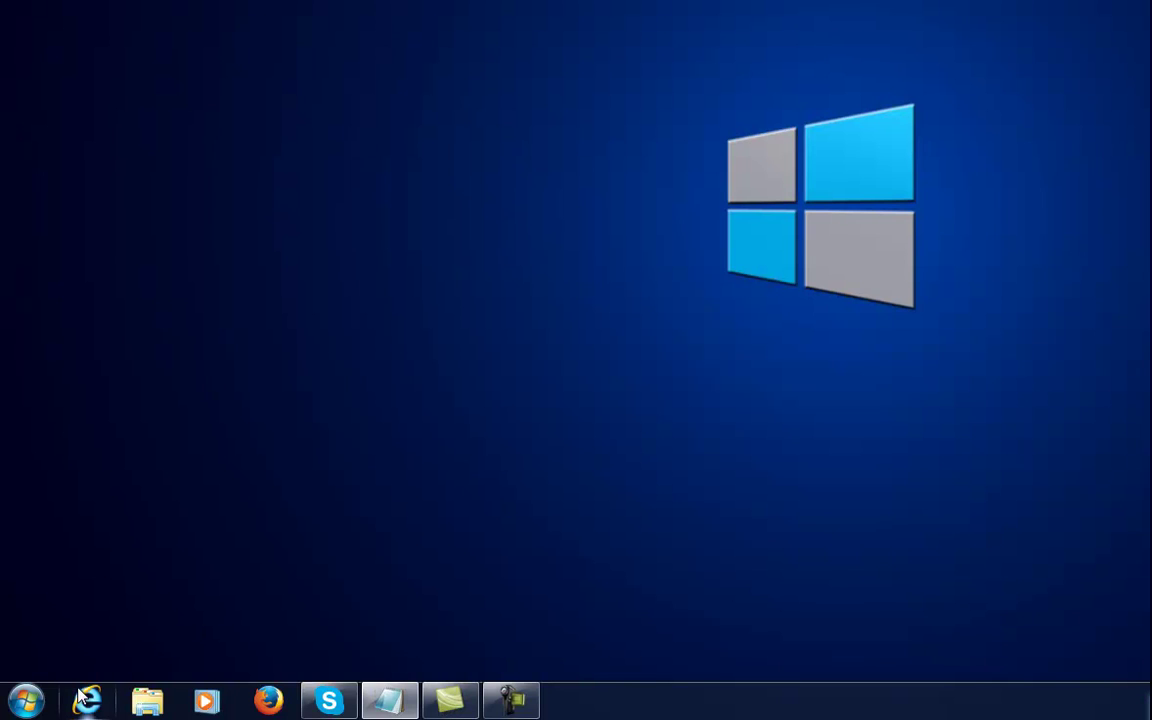
Step: Search for secpol.msc and open the local security policy console
{"action": "left_click", "coordinate": [26, 702]}
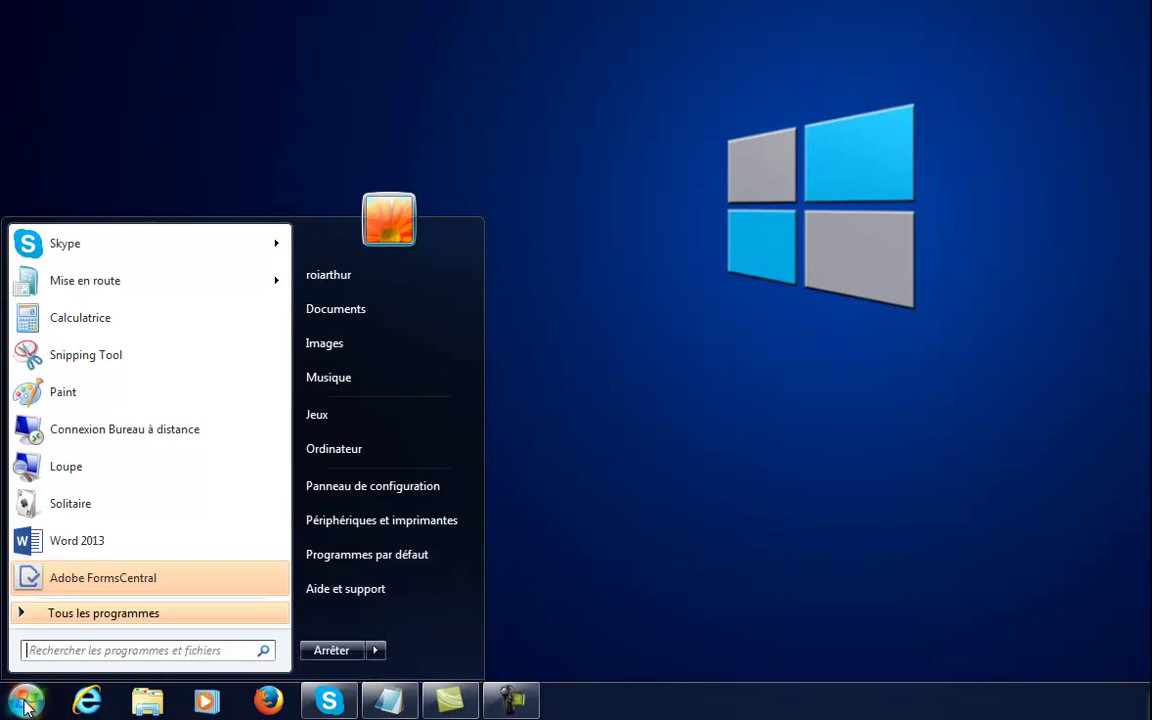
{"action": "left_click", "coordinate": [67, 651]}
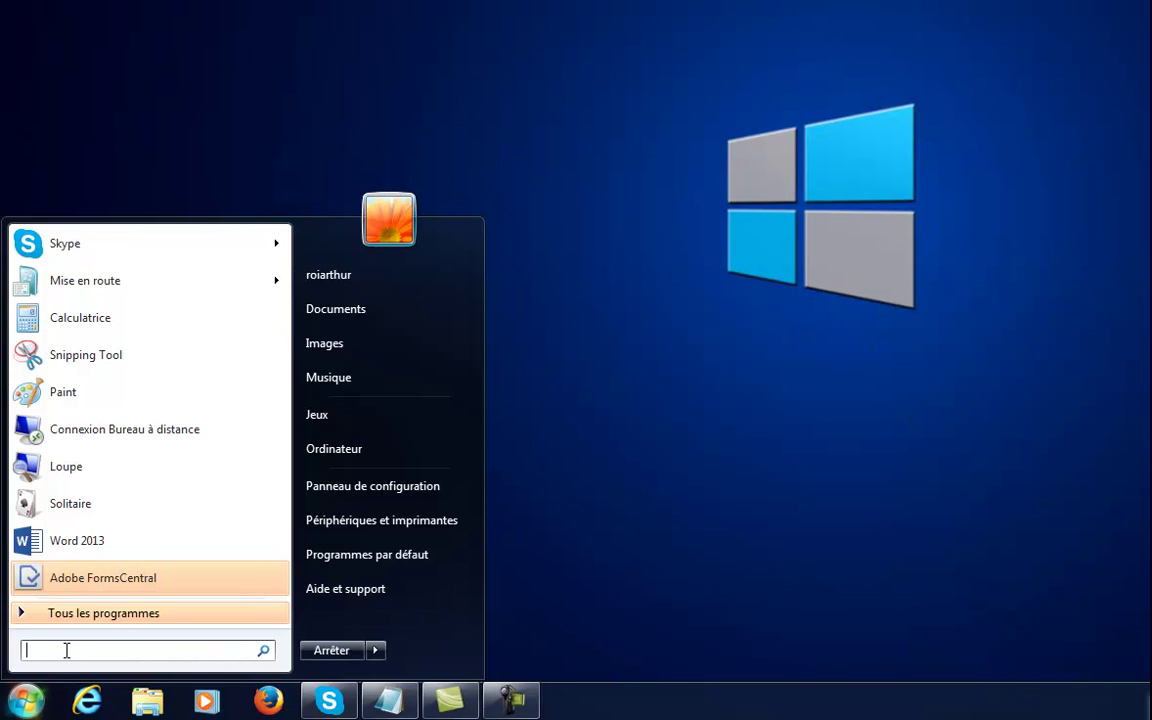
{"action": "type", "text": "secpol.msc"}
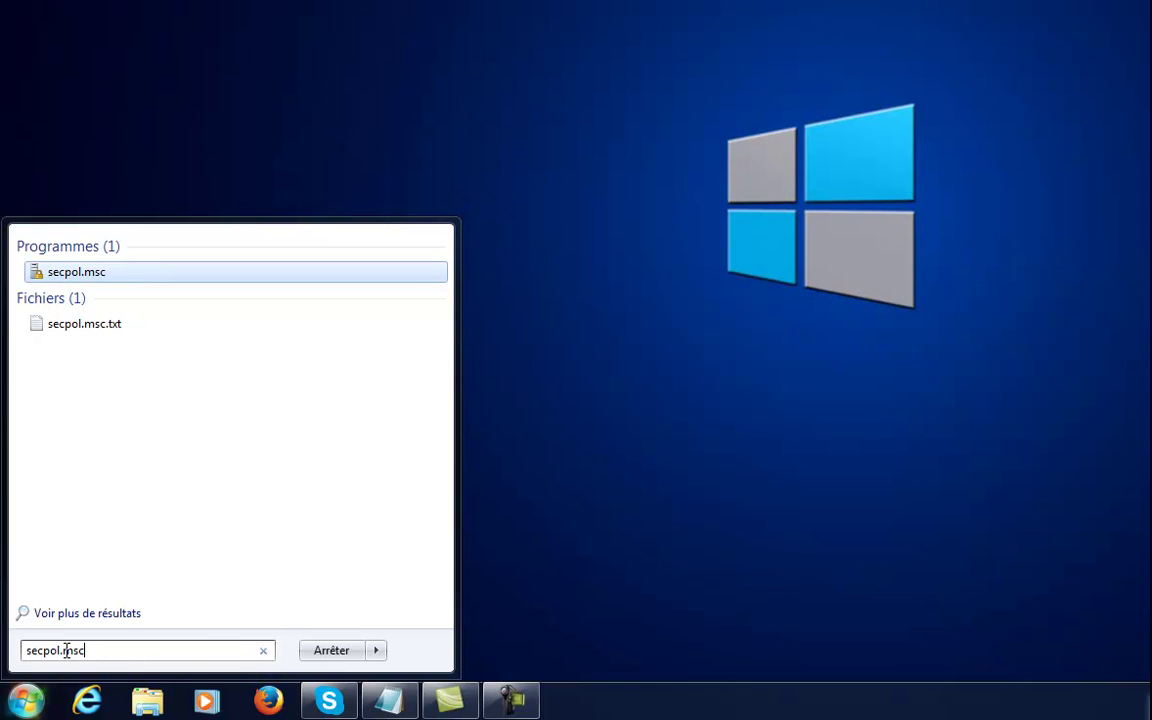
{"action": "left_click", "coordinate": [67, 275]}
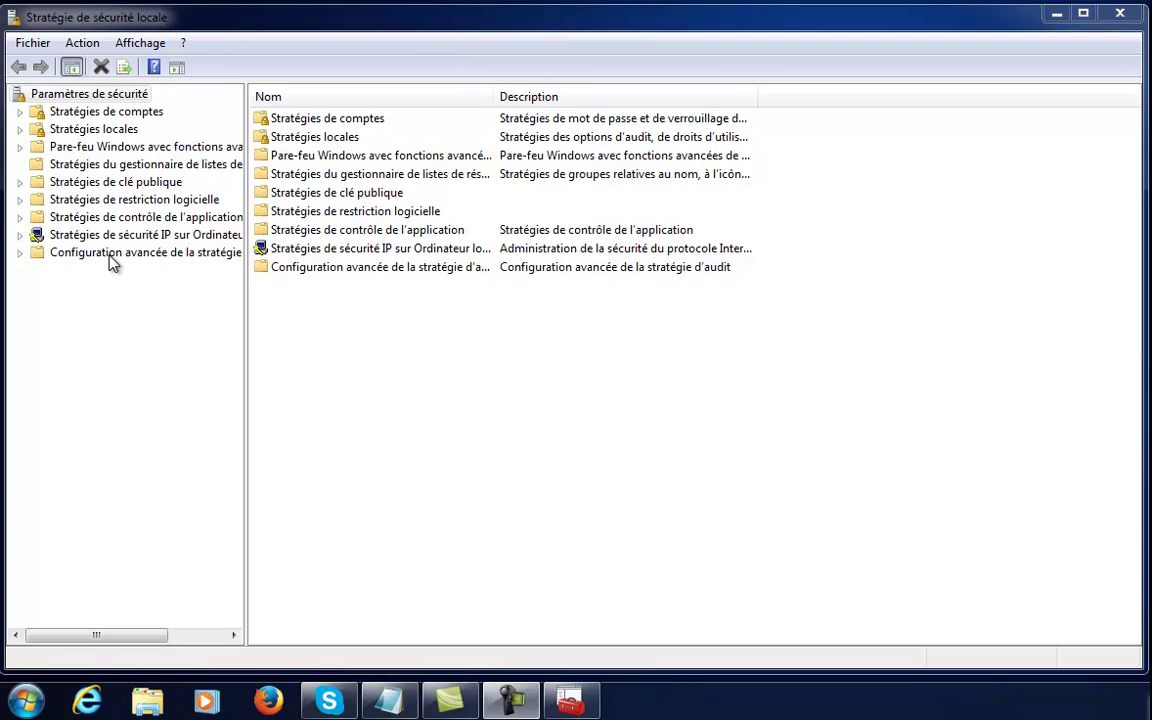
Step: Show the Options de sécurité policies under Stratégies locales and widen the Stratégie column to fit the policy names
{"action": "left_click", "coordinate": [20, 130]}
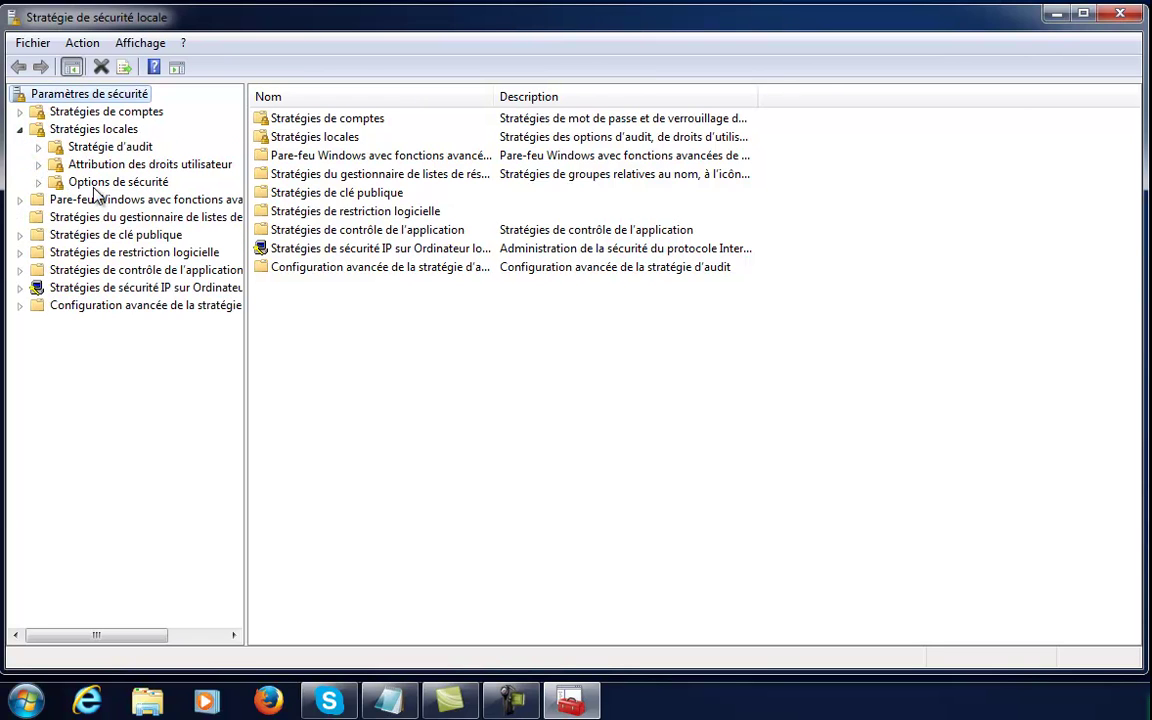
{"action": "left_click", "coordinate": [100, 184]}
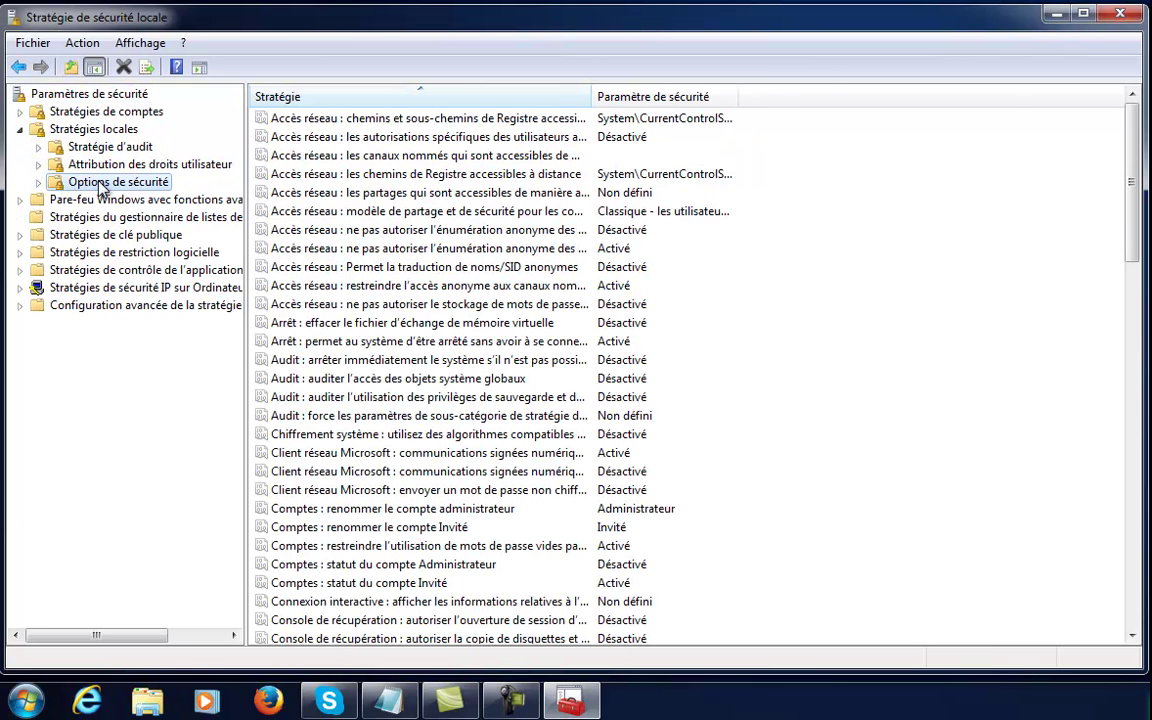
{"action": "left_click_drag", "start_coordinate": [594, 98], "coordinate": [952, 100]}
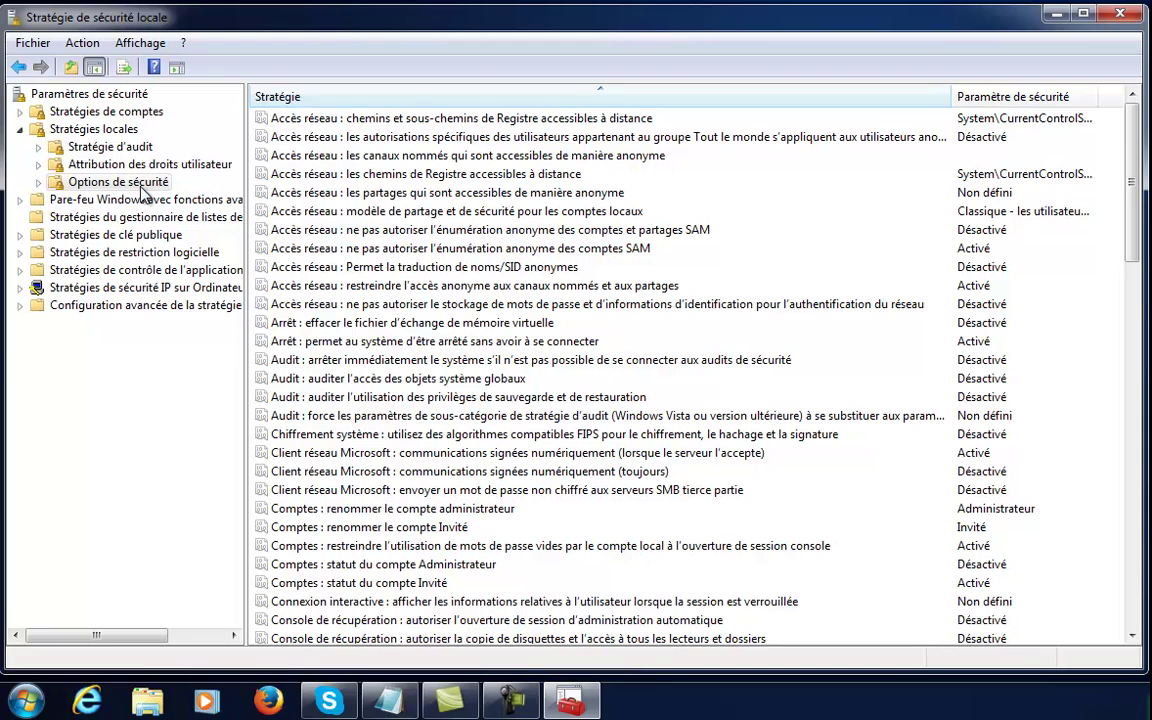
Step: Set the network access policy applying Tout le monde group permissions to anonymous users to Activé, apply it, and close the security policy console
{"action": "left_click", "coordinate": [296, 135]}
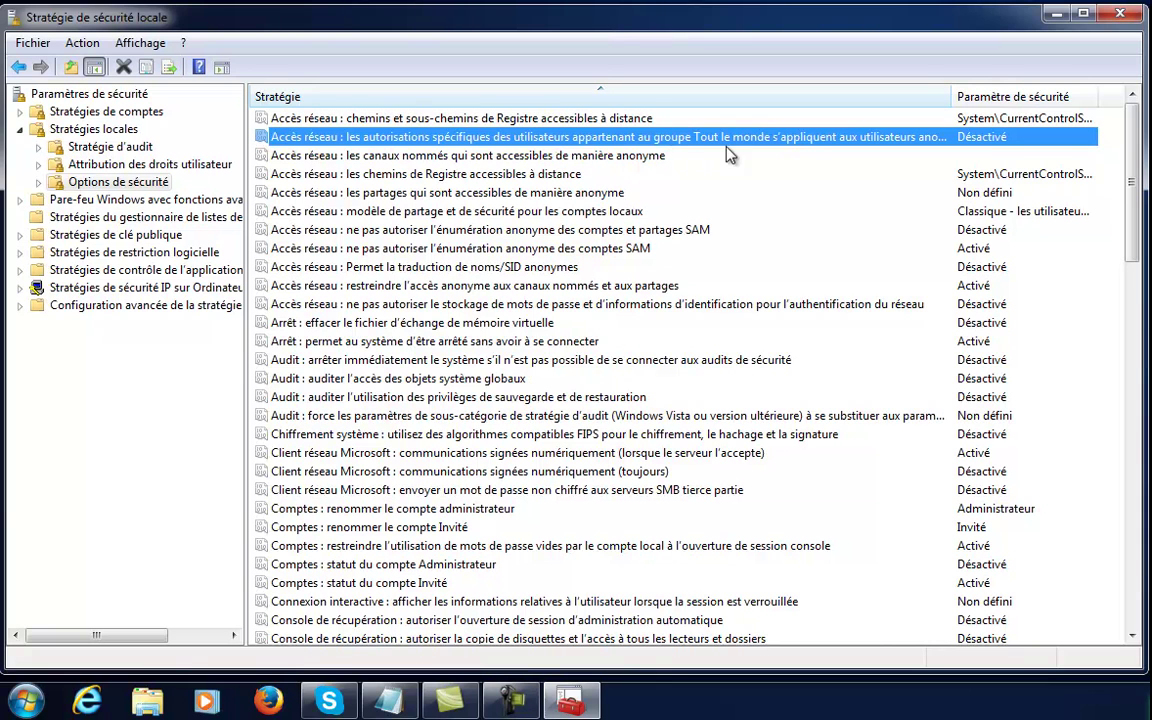
{"action": "right_click", "coordinate": [857, 141]}
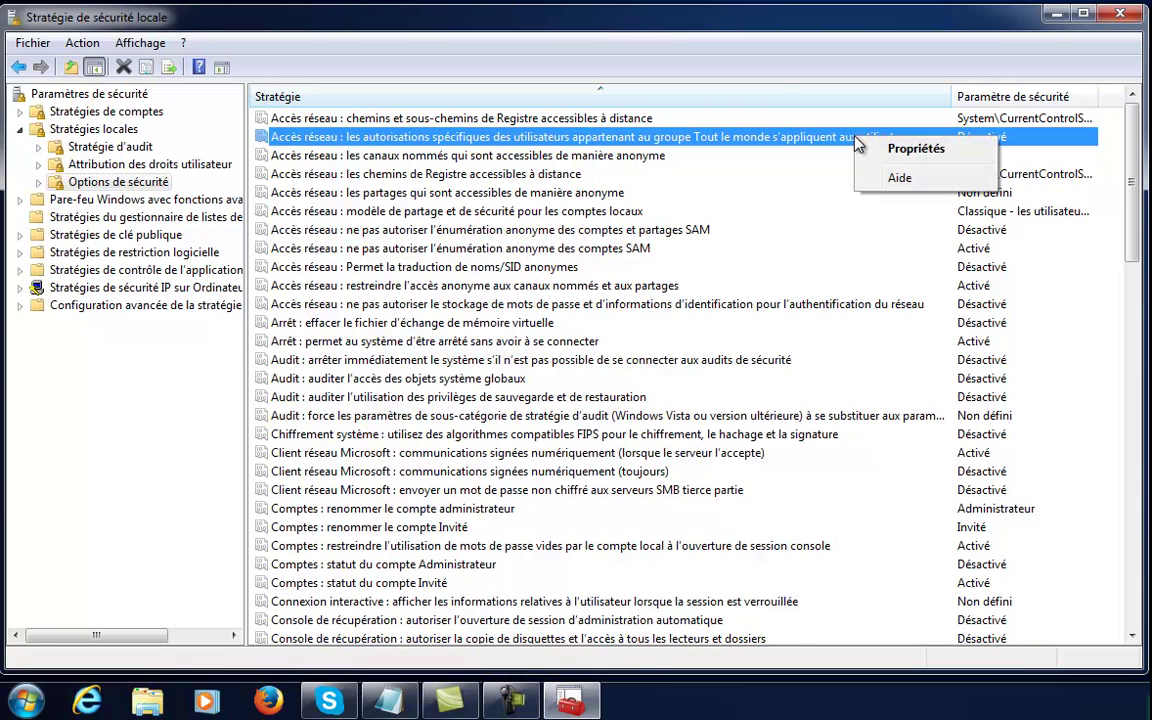
{"action": "left_click", "coordinate": [893, 150]}
{"action": "left_click", "coordinate": [440, 234]}
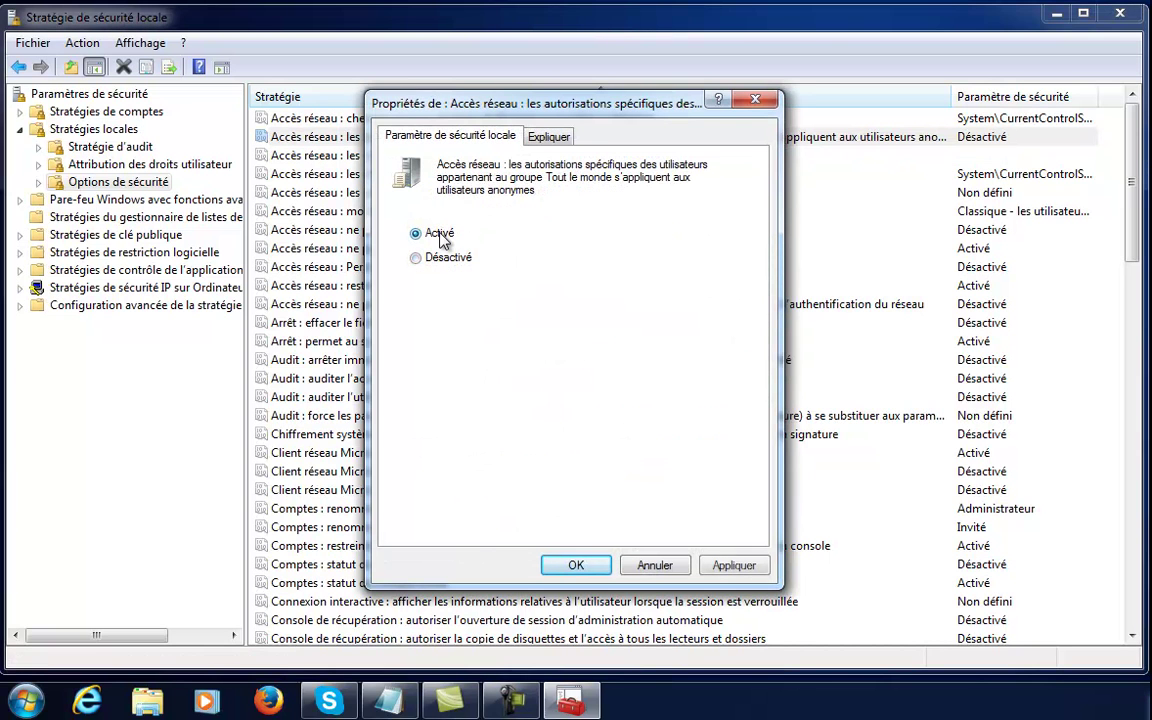
{"action": "left_click", "coordinate": [752, 566]}
{"action": "left_click", "coordinate": [576, 565]}
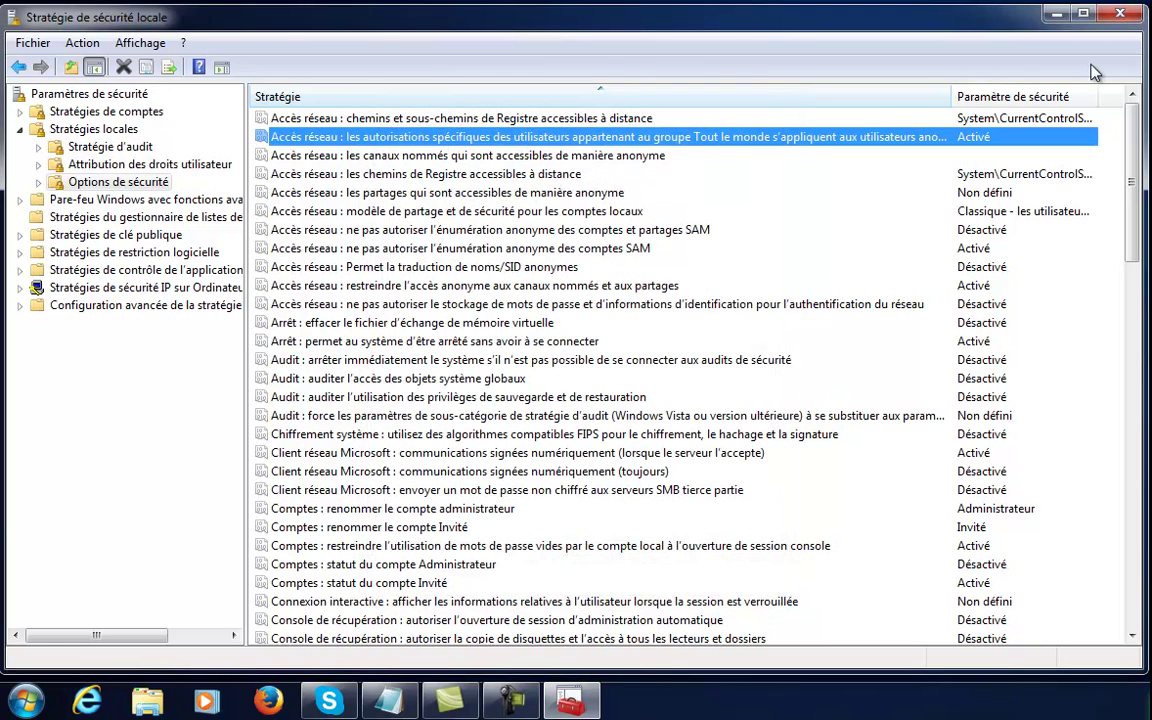
{"action": "left_click", "coordinate": [1137, 20]}
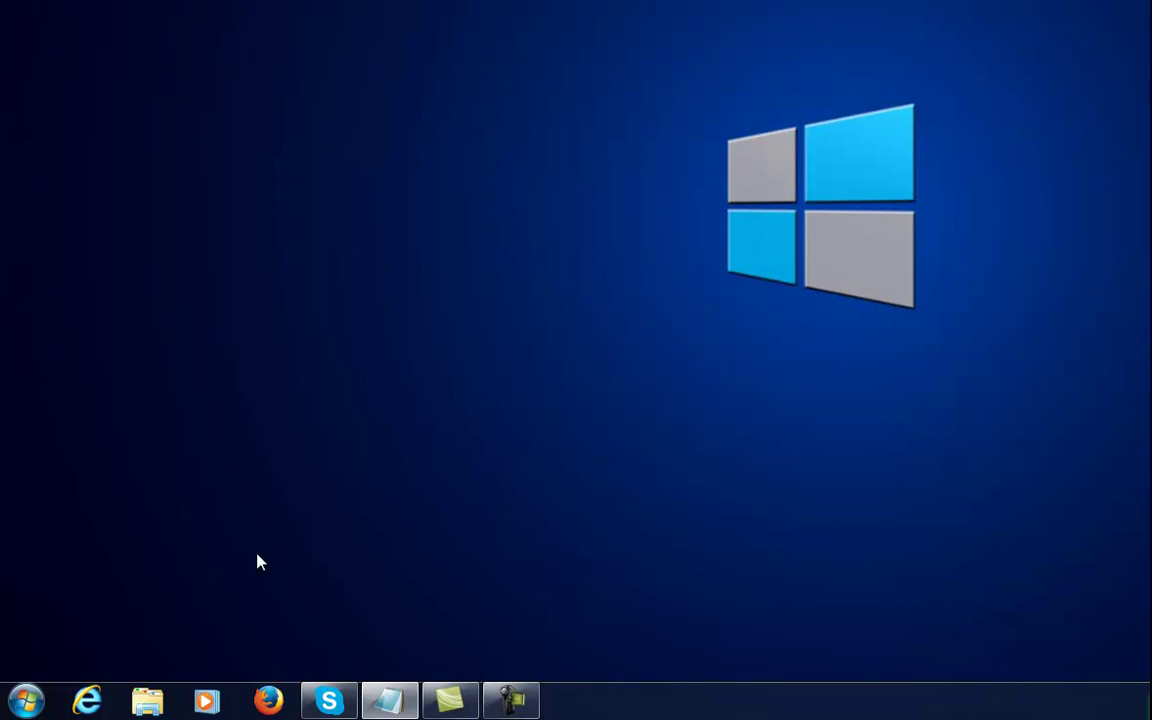
Step: Open the properties of the Partage Roi Arthur folder from the Documents library and reposition the properties window
{"action": "left_click", "coordinate": [33, 704]}
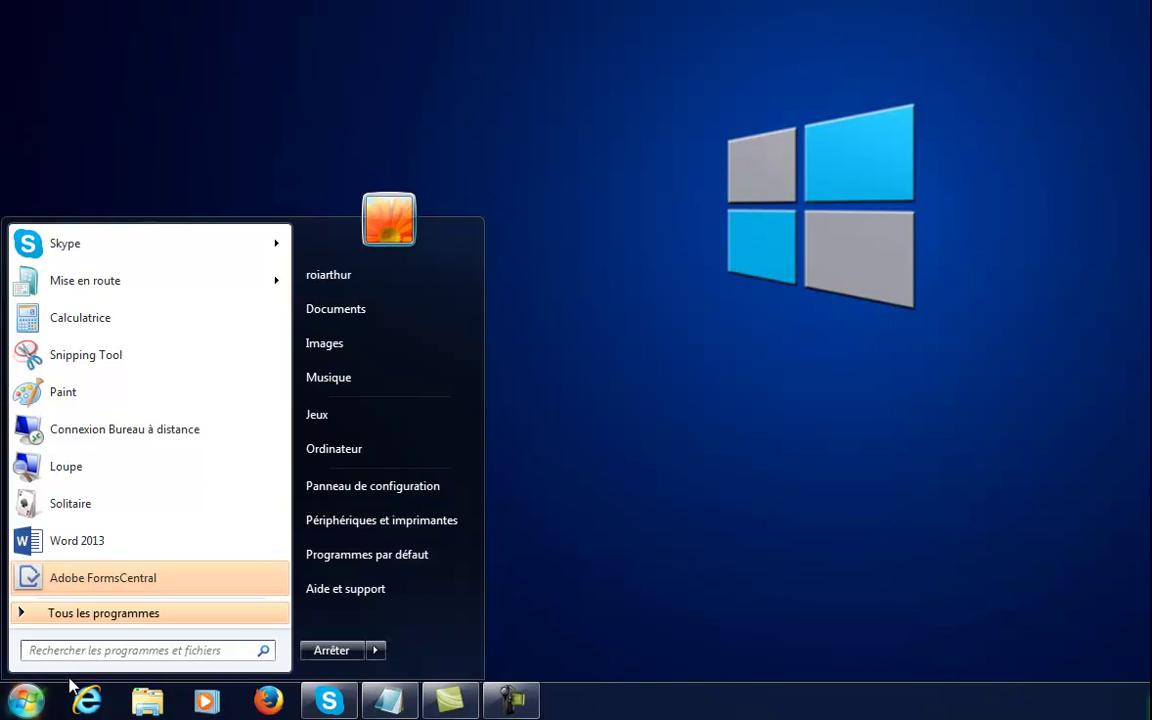
{"action": "left_click", "coordinate": [342, 456]}
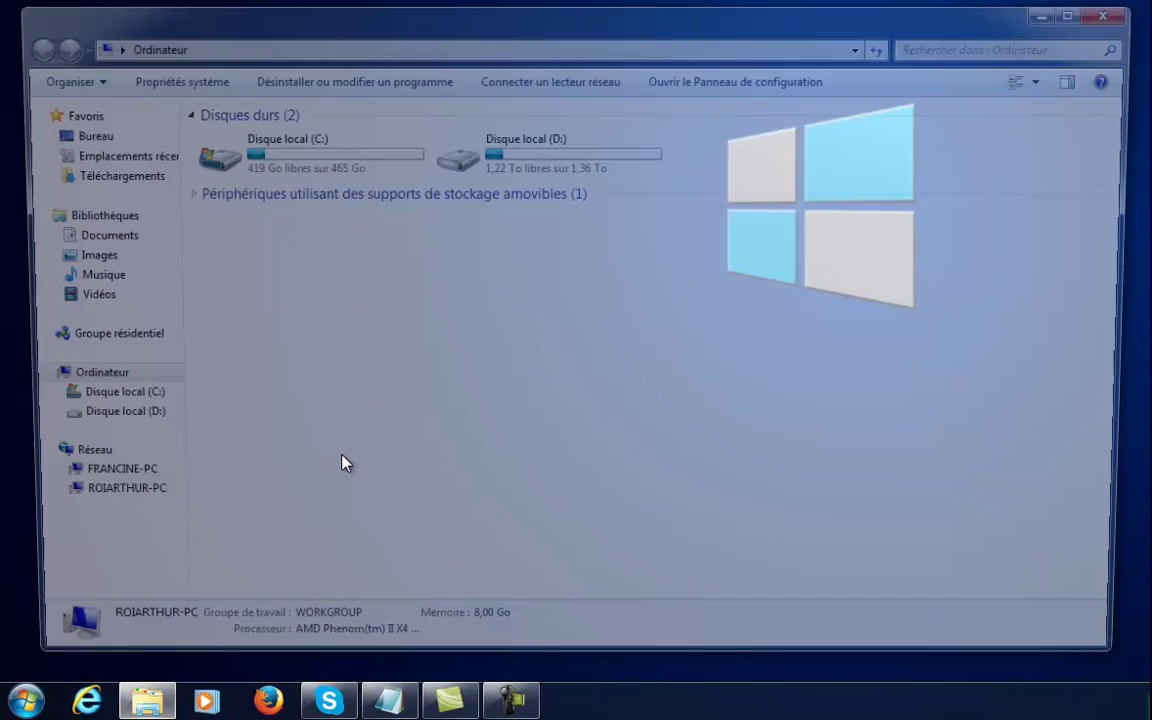
{"action": "left_click", "coordinate": [102, 240]}
{"action": "left_click", "coordinate": [253, 212]}
{"action": "right_click", "coordinate": [253, 220]}
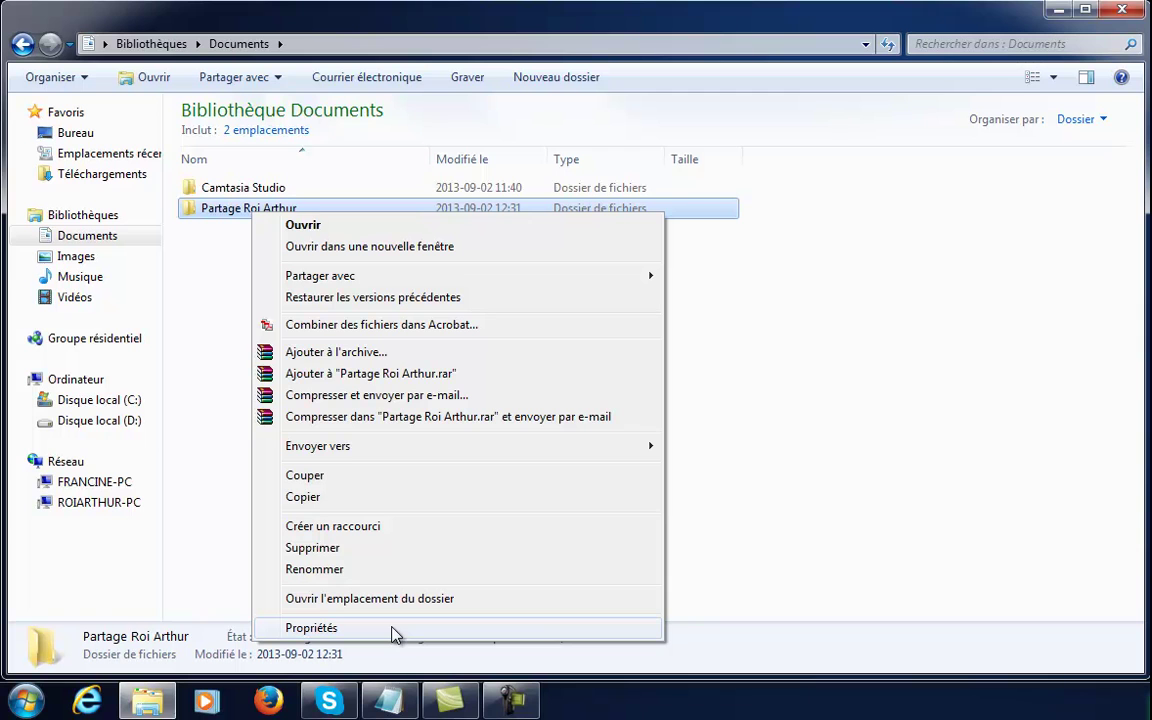
{"action": "left_click", "coordinate": [393, 633]}
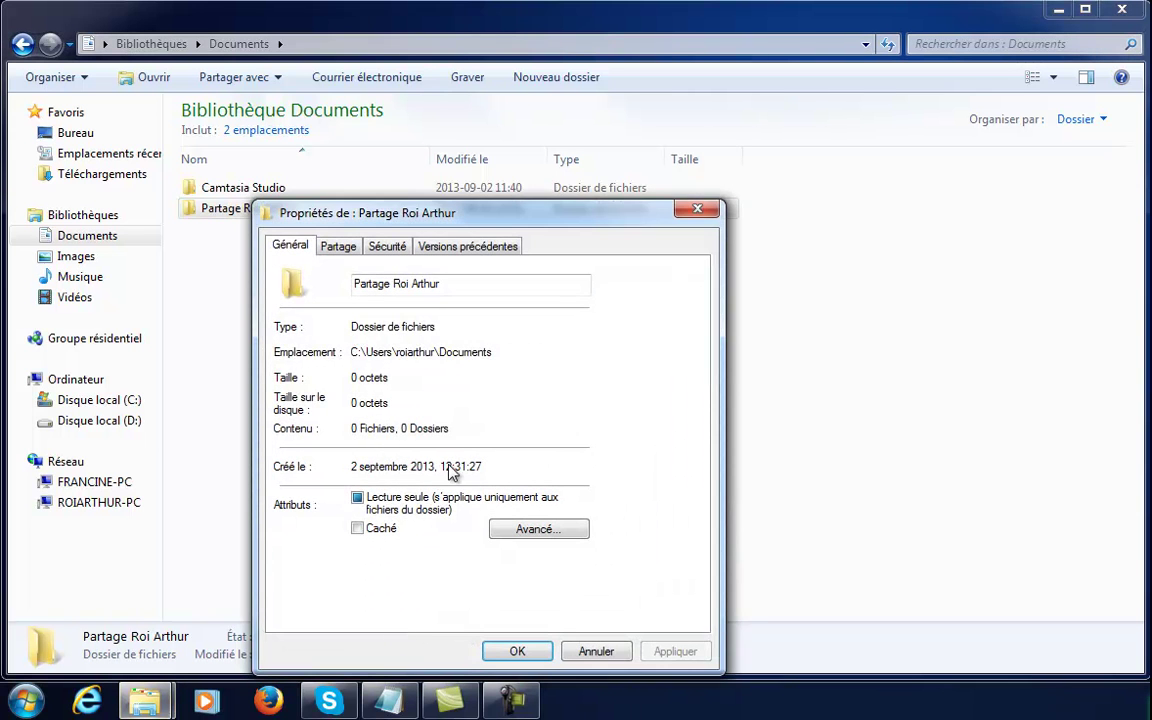
{"action": "left_click_drag", "start_coordinate": [506, 227], "coordinate": [472, 144]}
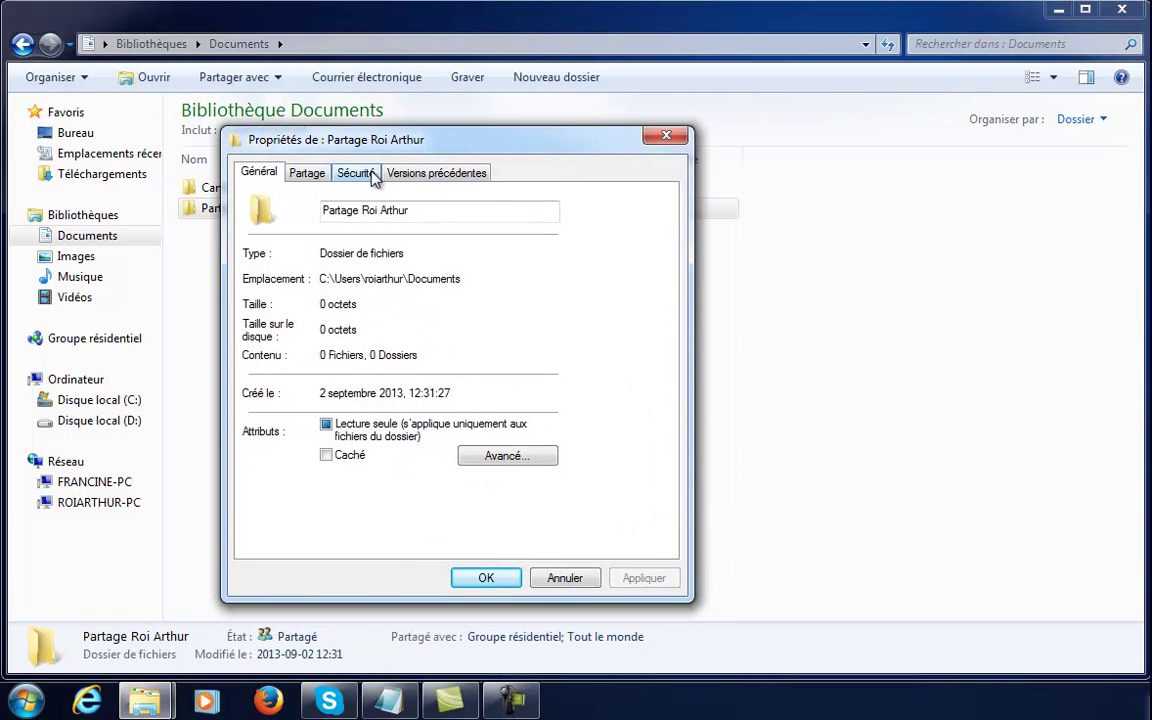
Step: Enable the Partager ce dossier option in the advanced sharing settings of the Partage Roi Arthur folder
{"action": "left_click", "coordinate": [313, 175]}
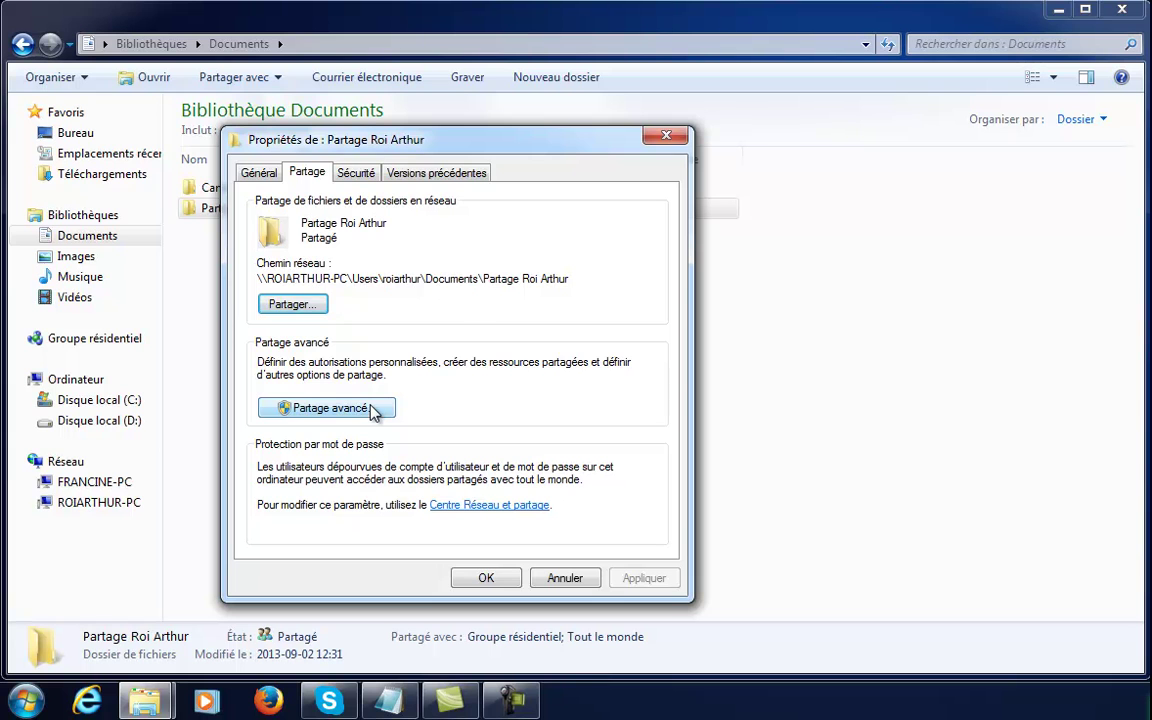
{"action": "left_click", "coordinate": [372, 410]}
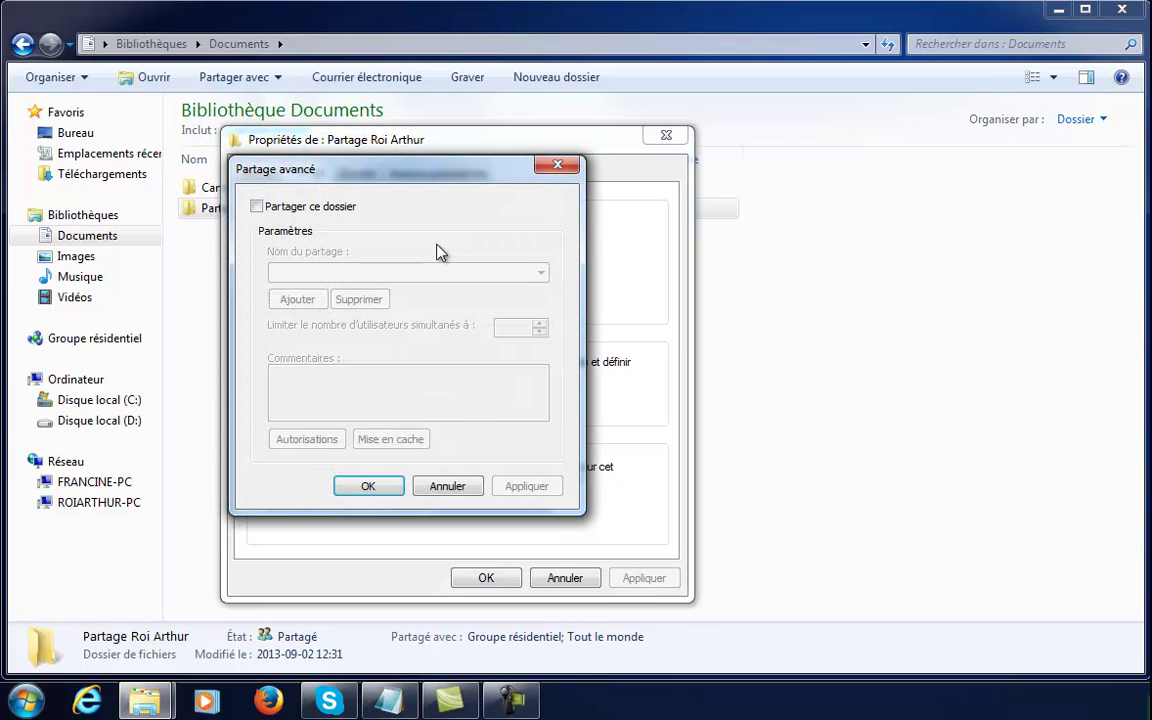
{"action": "left_click_drag", "start_coordinate": [439, 188], "coordinate": [527, 208]}
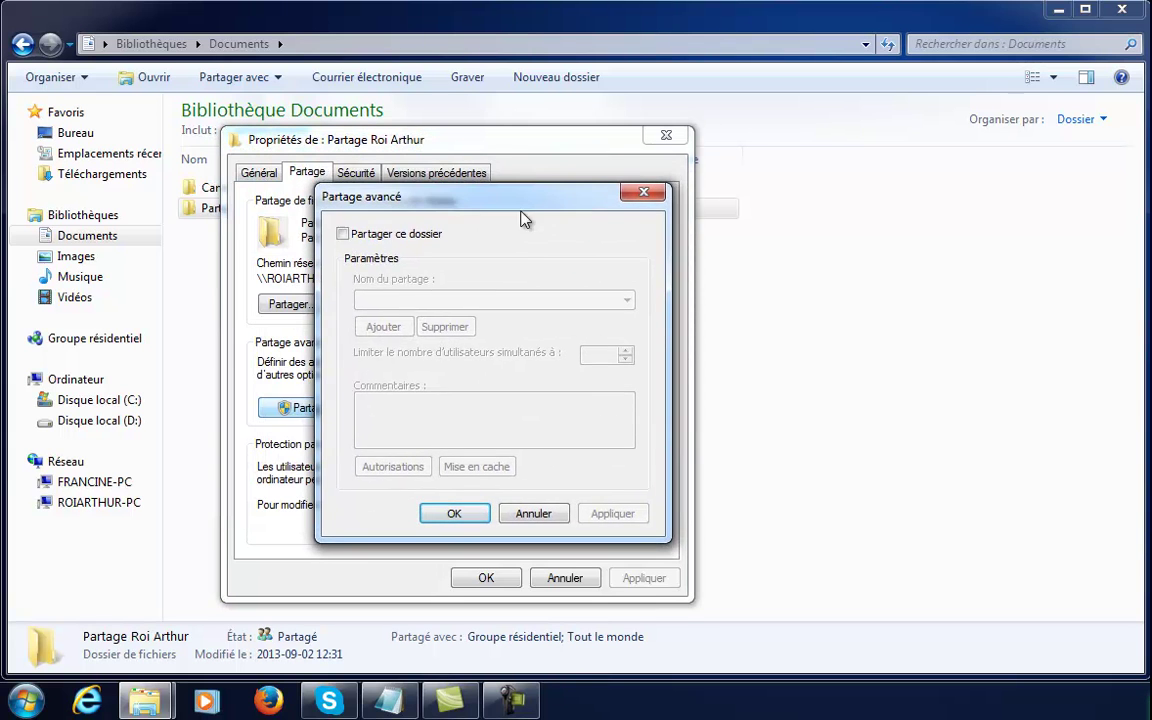
{"action": "left_click", "coordinate": [345, 236]}
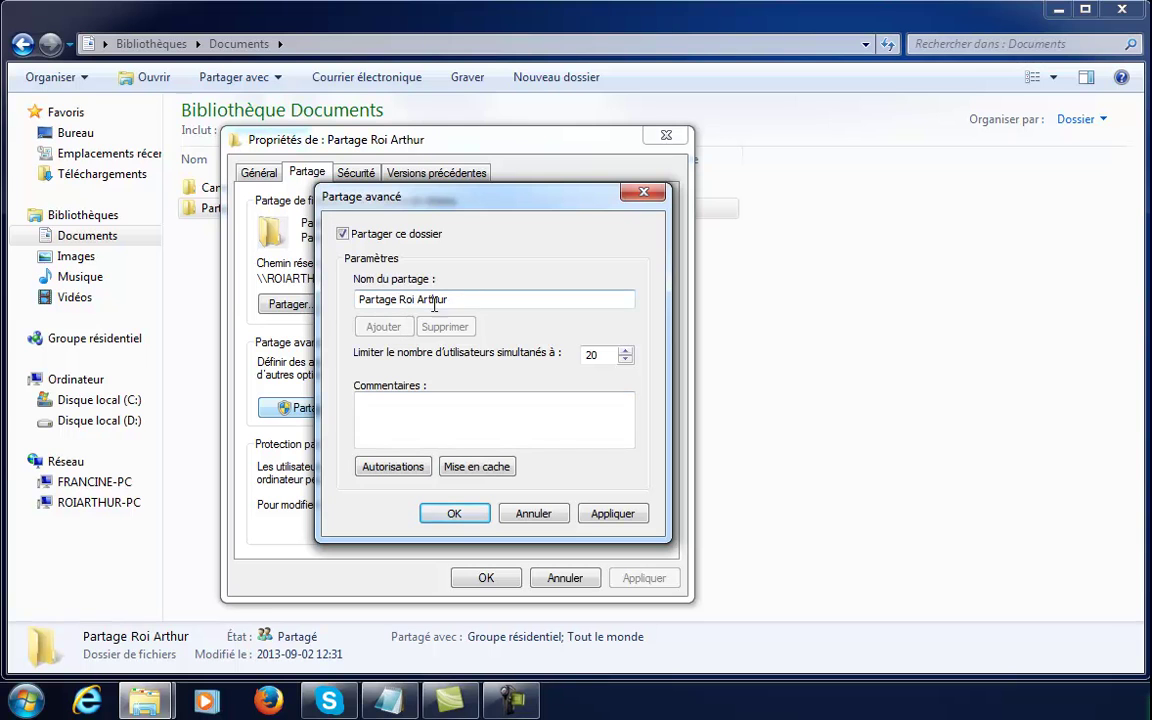
Step: Allow the Modifier share permission for Tout le monde, apply the advanced sharing settings, and close the folder's properties
{"action": "left_click", "coordinate": [392, 467]}
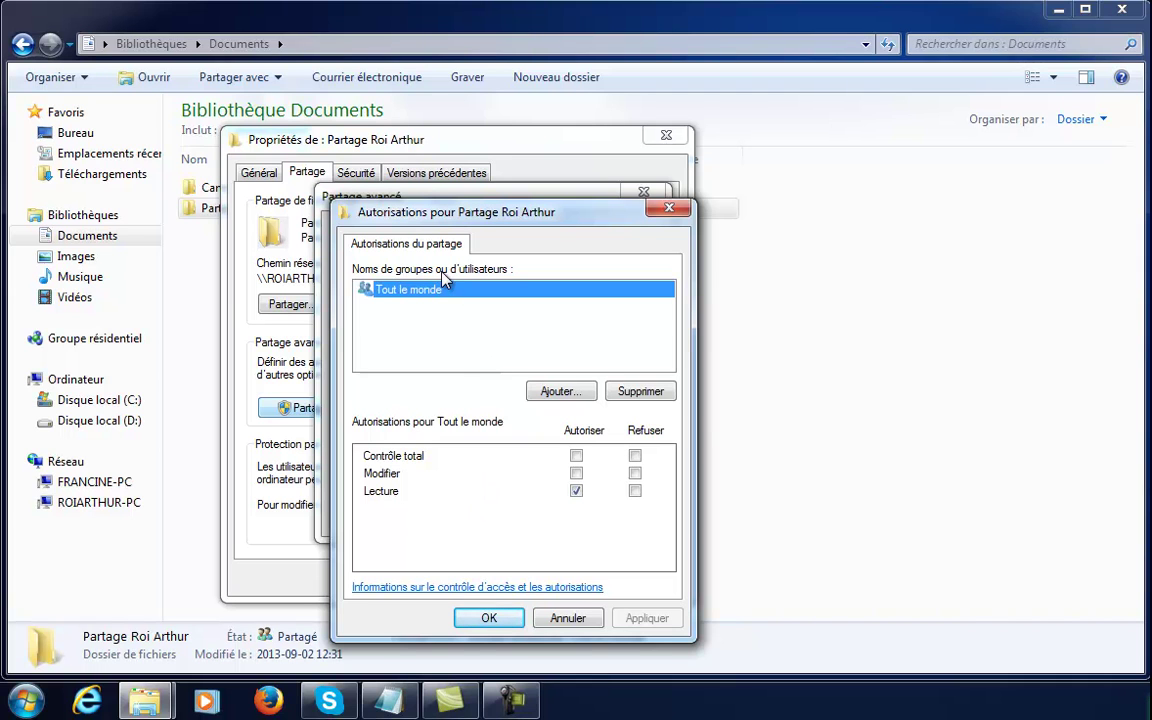
{"action": "left_click", "coordinate": [576, 474]}
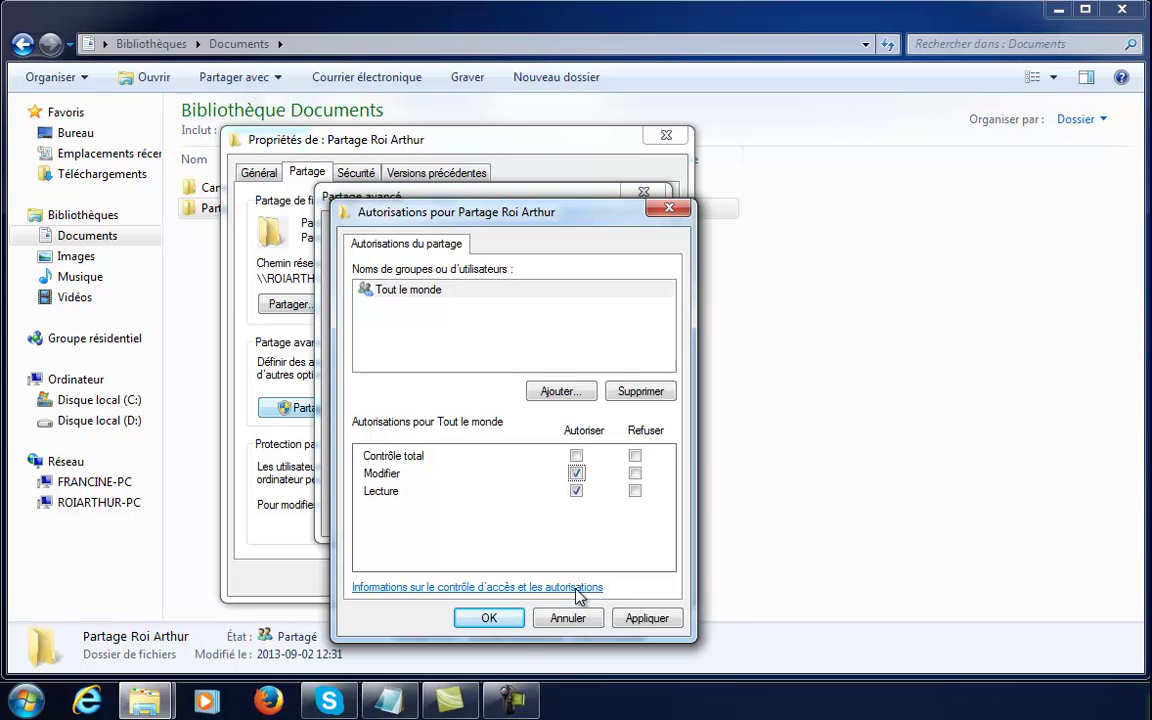
{"action": "left_click", "coordinate": [646, 619]}
{"action": "left_click", "coordinate": [489, 618]}
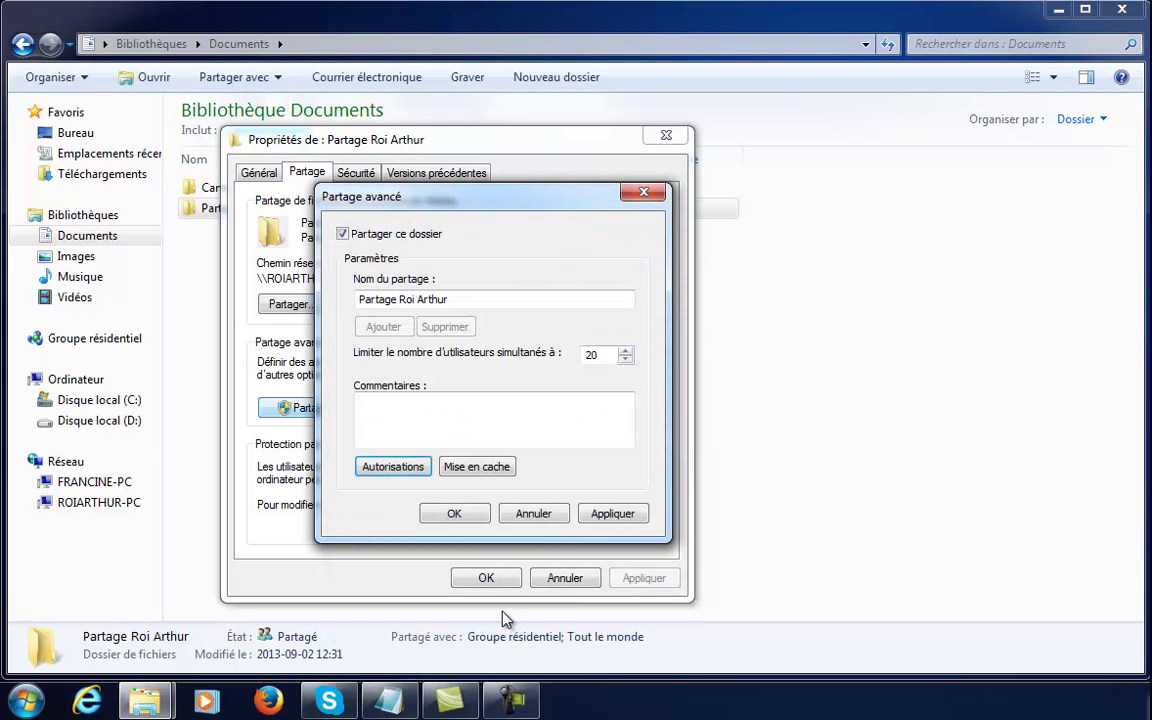
{"action": "left_click", "coordinate": [614, 514]}
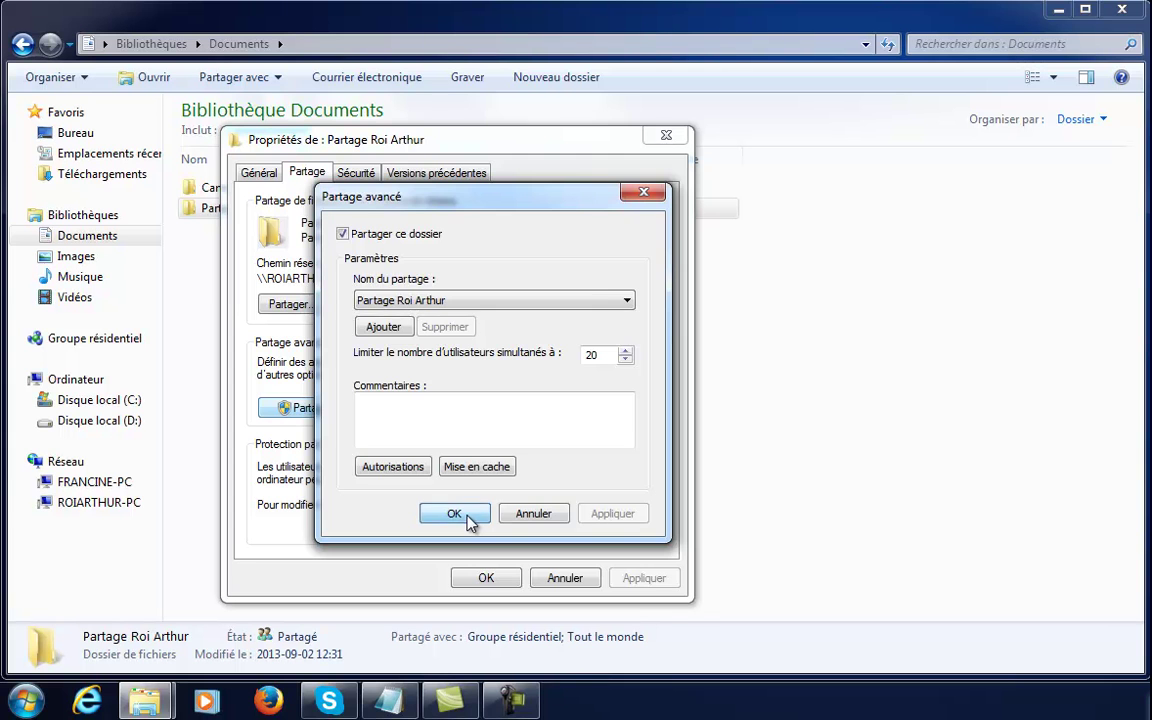
{"action": "left_click", "coordinate": [468, 520]}
{"action": "left_click", "coordinate": [502, 579]}
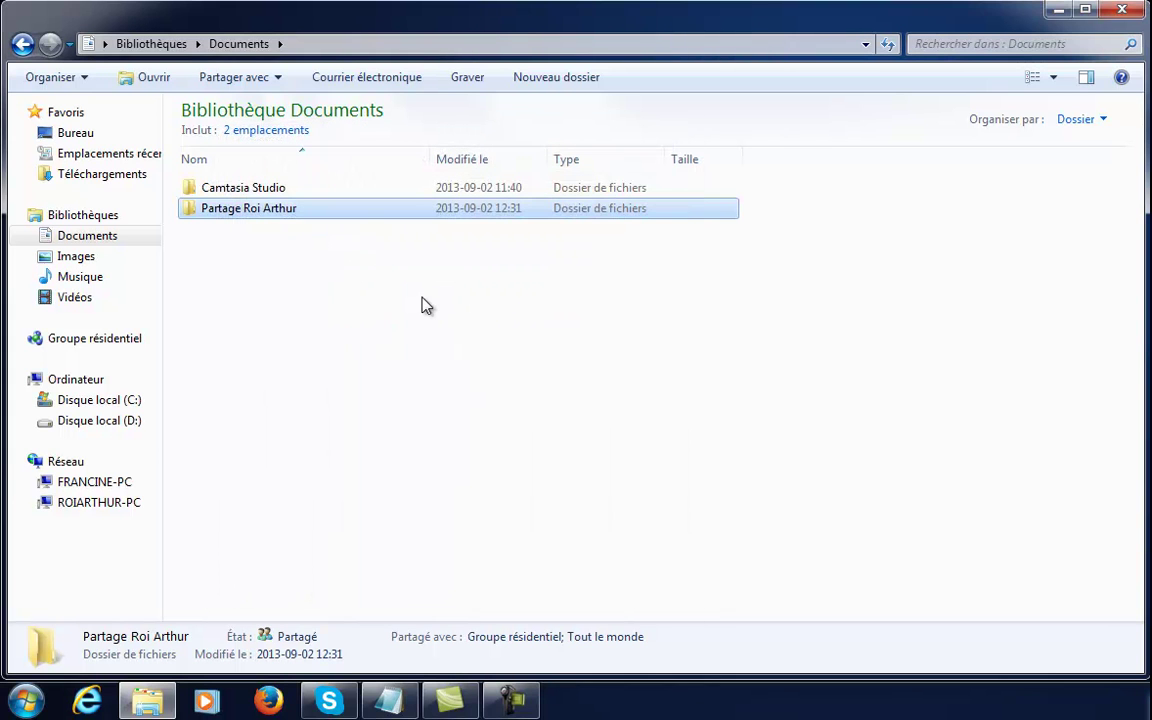
{"action": "left_click", "coordinate": [425, 305]}
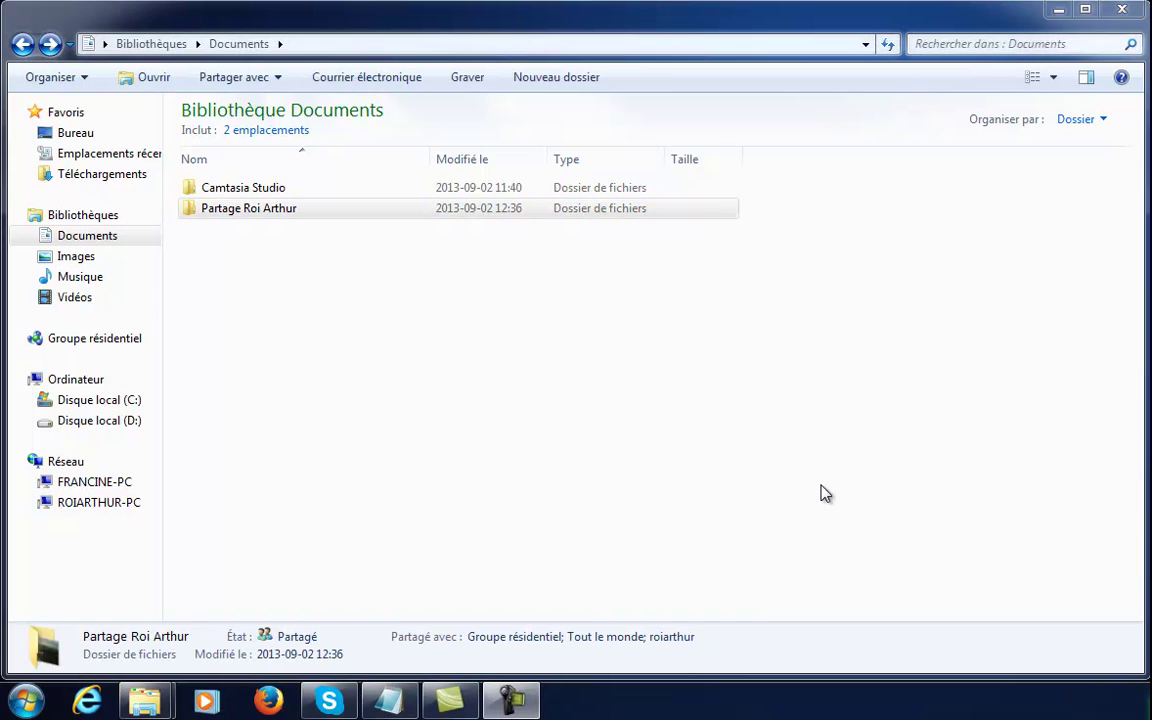
Step: Open the Partage Roi Arthur folder and play the Kick.Ass.2.avi video
{"action": "double_click", "coordinate": [267, 208]}
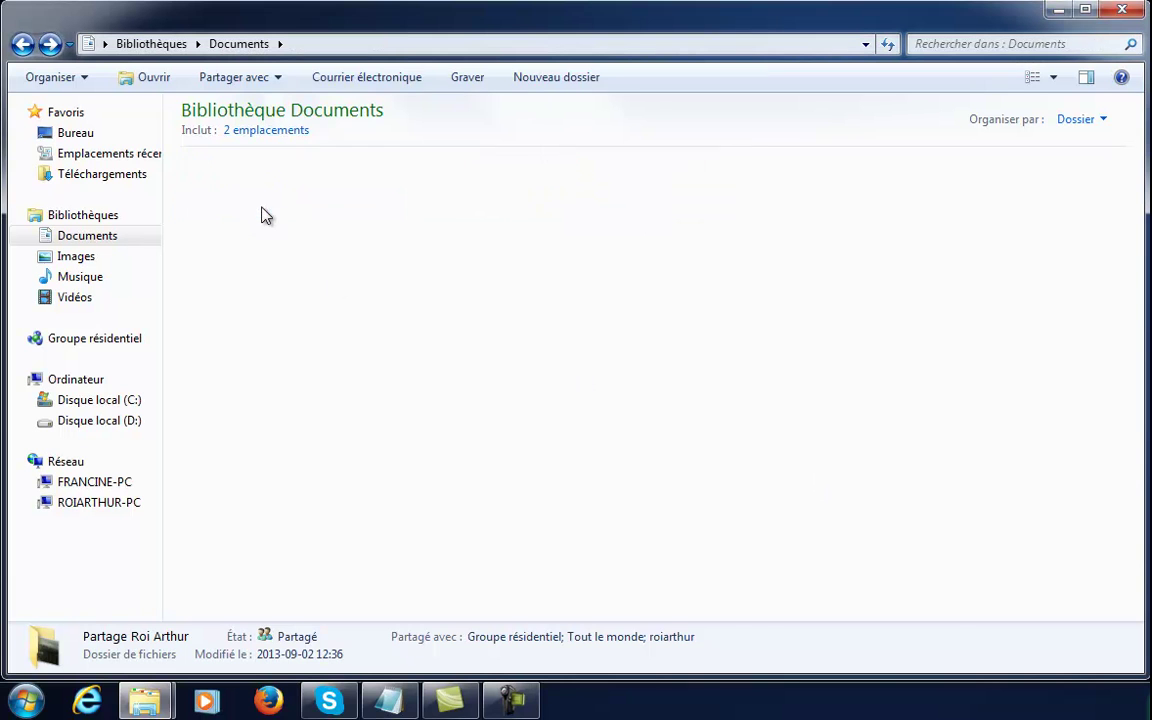
{"action": "left_click", "coordinate": [238, 192]}
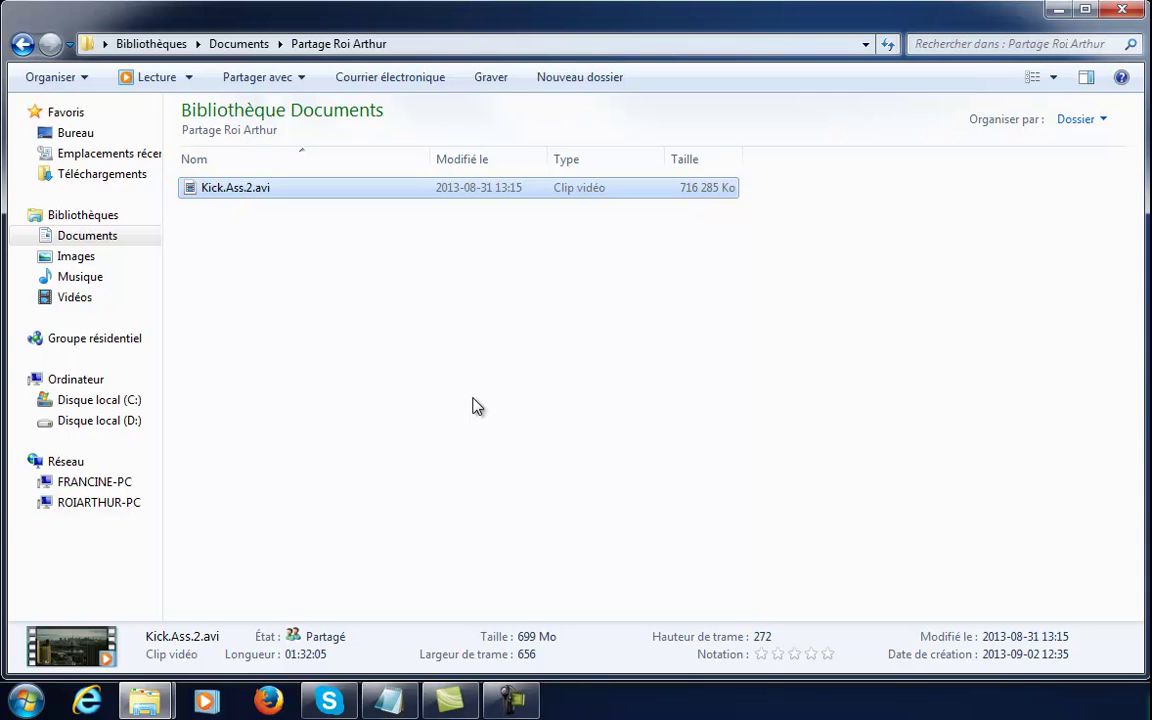
{"action": "double_click", "coordinate": [235, 190]}
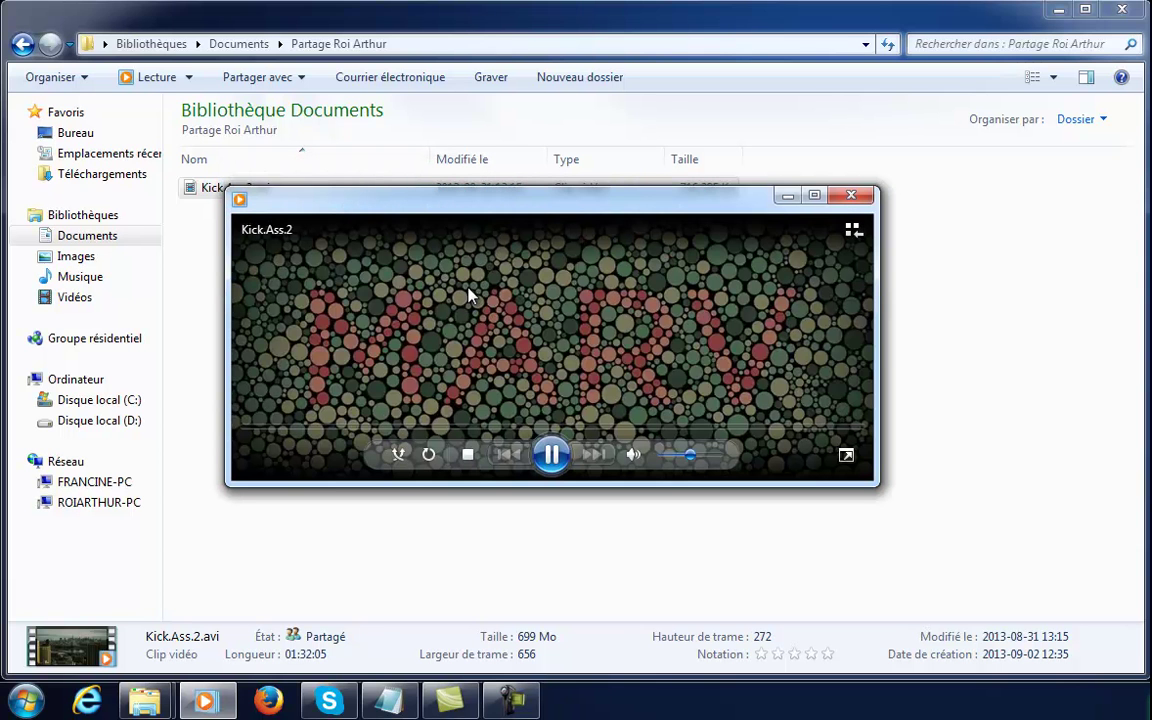
Step: Enlarge the video player window to watch the shared video, and close the player
{"action": "left_click_drag", "start_coordinate": [228, 190], "coordinate": [48, 87]}
{"action": "left_click_drag", "start_coordinate": [872, 484], "coordinate": [1104, 640]}
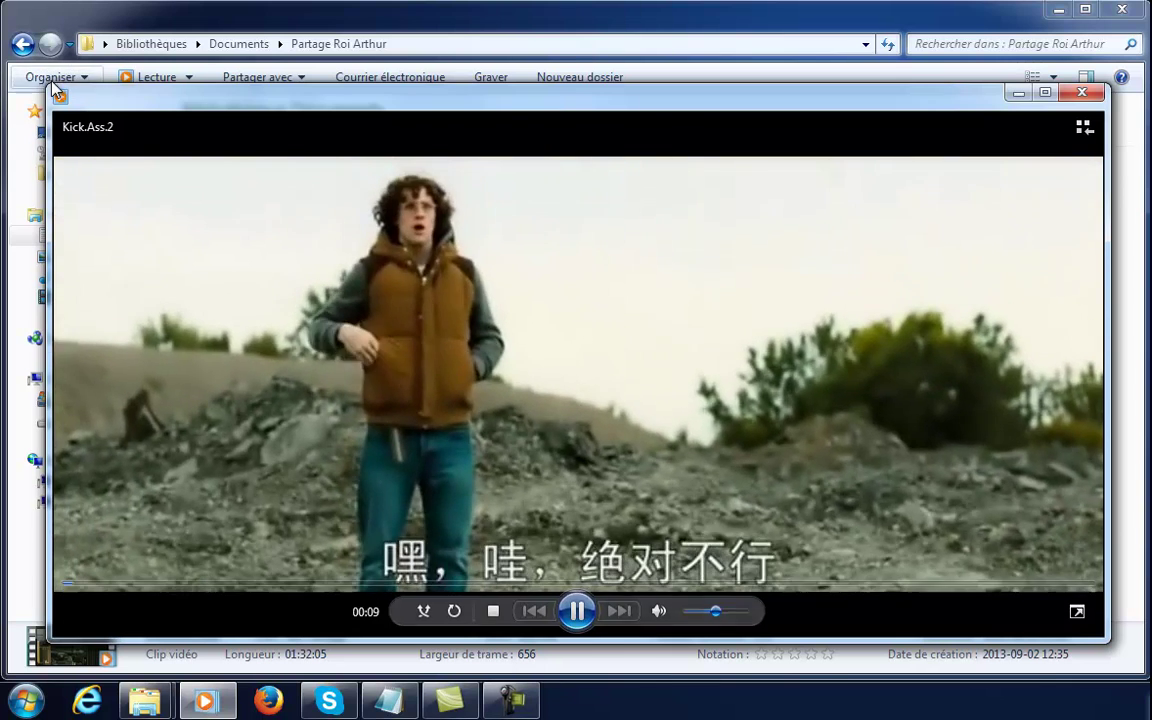
{"action": "left_click", "coordinate": [50, 83]}
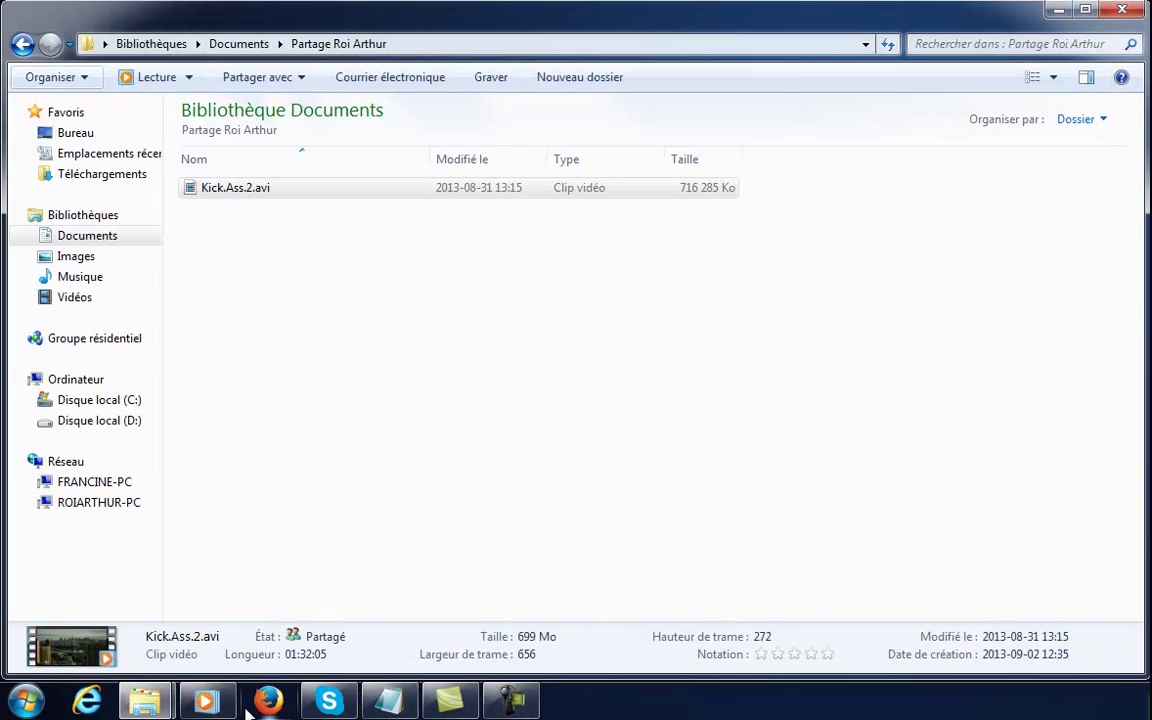
{"action": "left_click", "coordinate": [206, 700]}
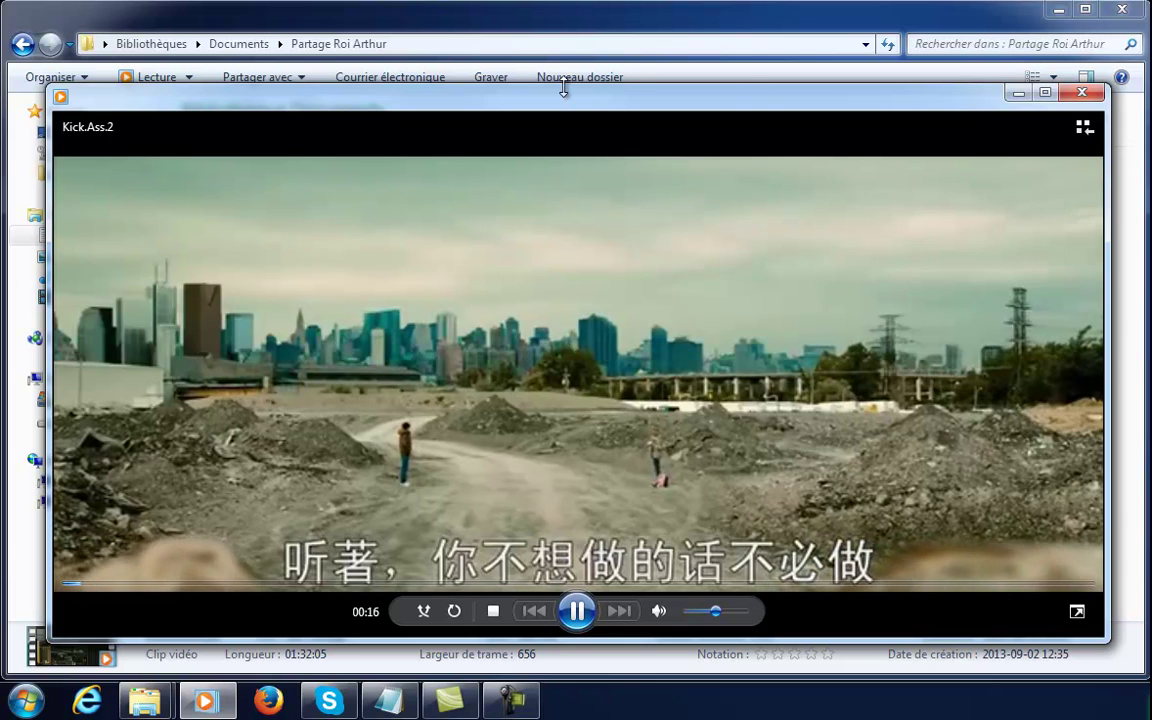
{"action": "left_click_drag", "start_coordinate": [564, 88], "coordinate": [551, 21]}
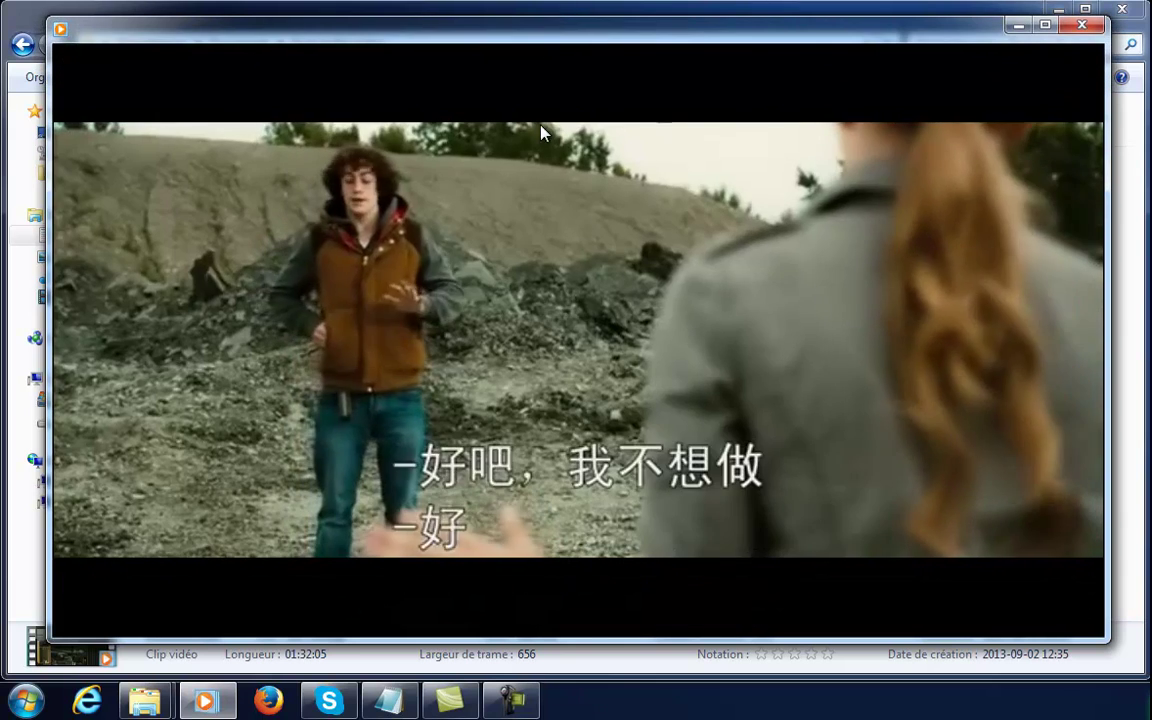
{"action": "mouse_move", "coordinate": [648, 342]}
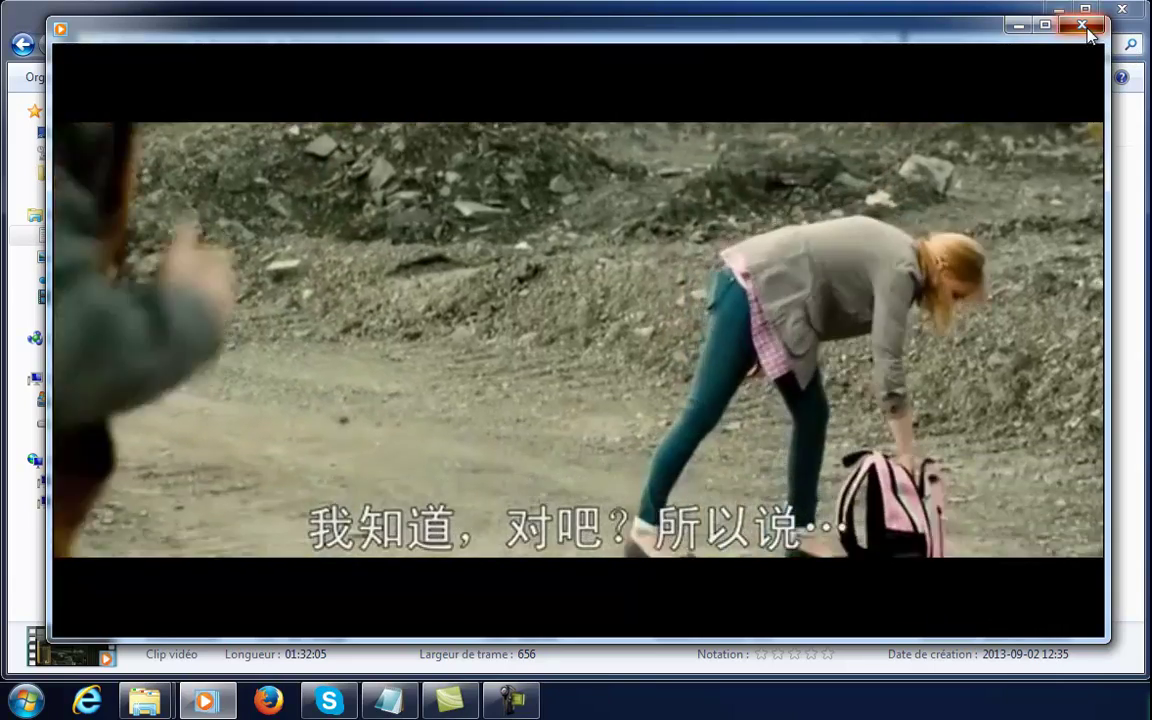
{"action": "left_click", "coordinate": [1084, 26]}
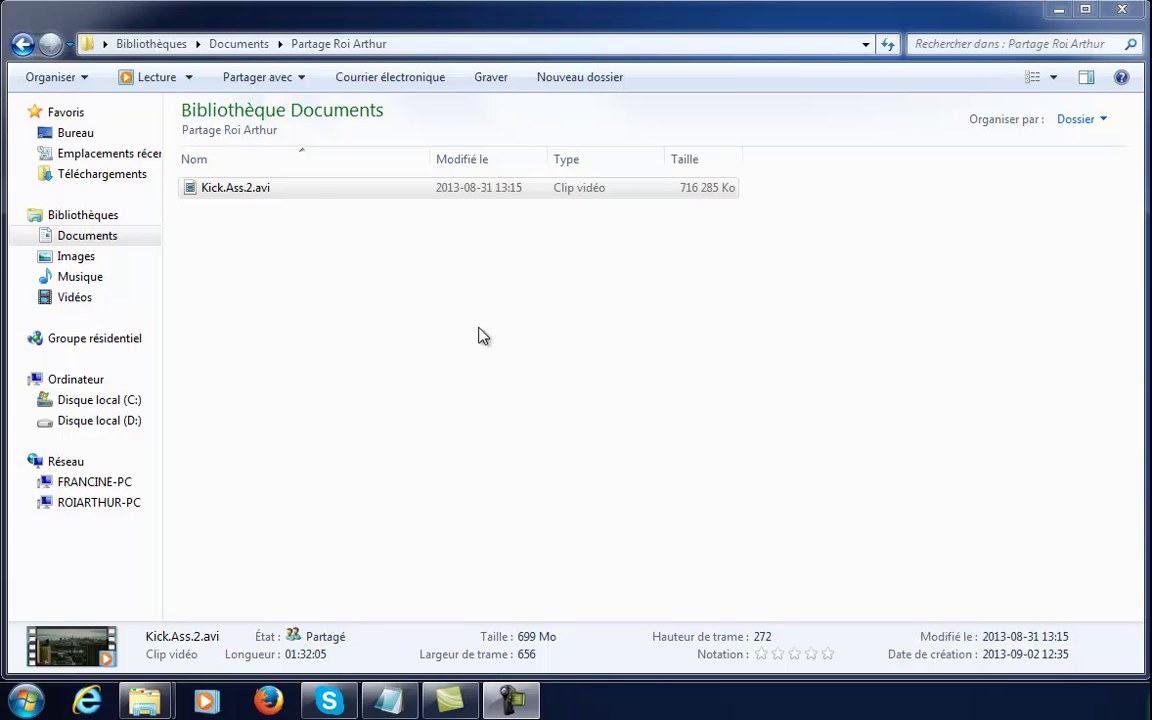
Step: Open Recettes du Quebec.pdf from the Partage folder of the other computer on the network
{"action": "left_click", "coordinate": [85, 483]}
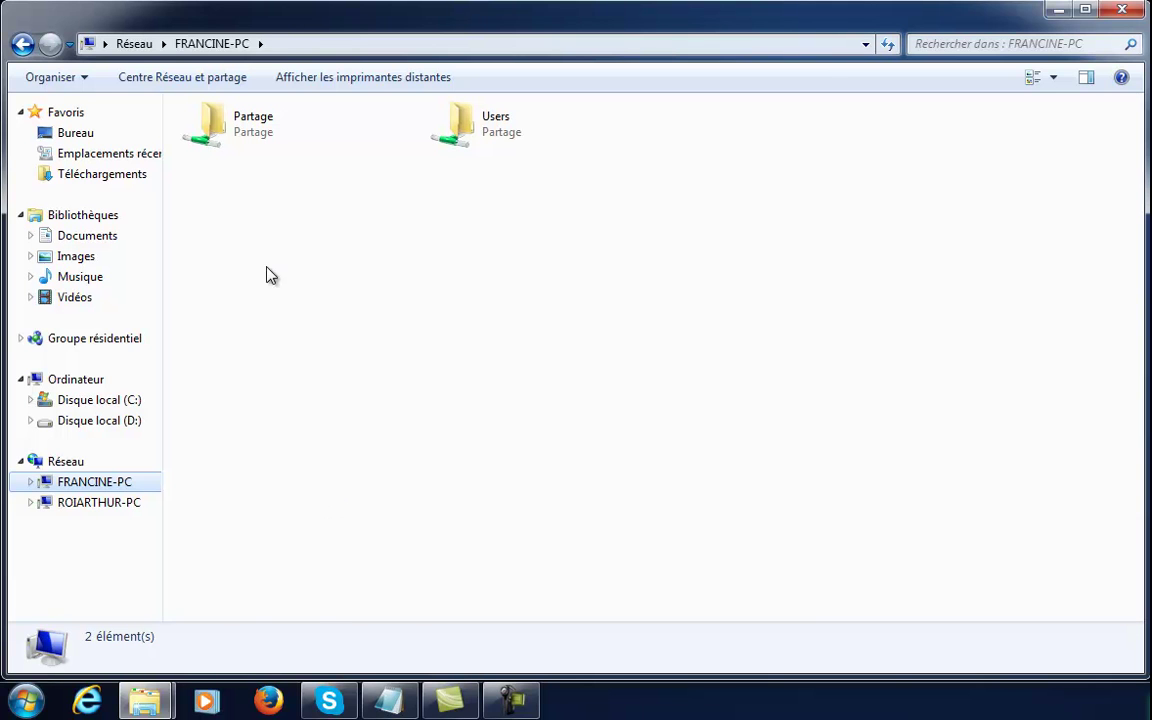
{"action": "double_click", "coordinate": [238, 134]}
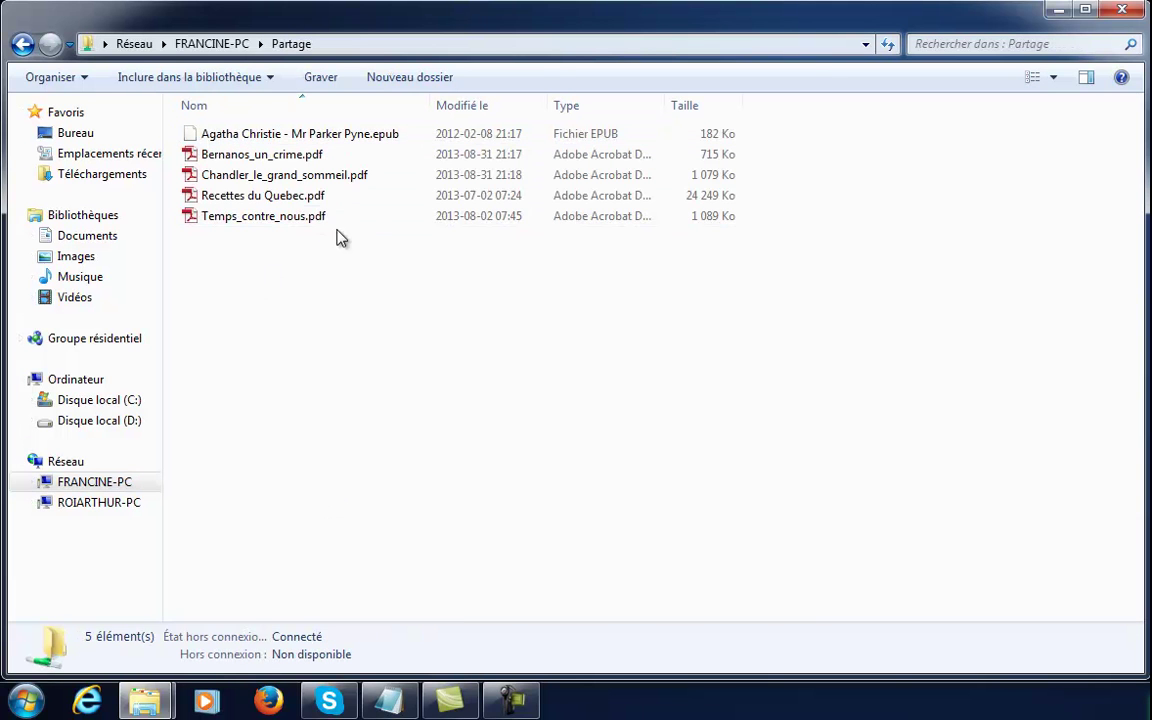
{"action": "left_click", "coordinate": [315, 200]}
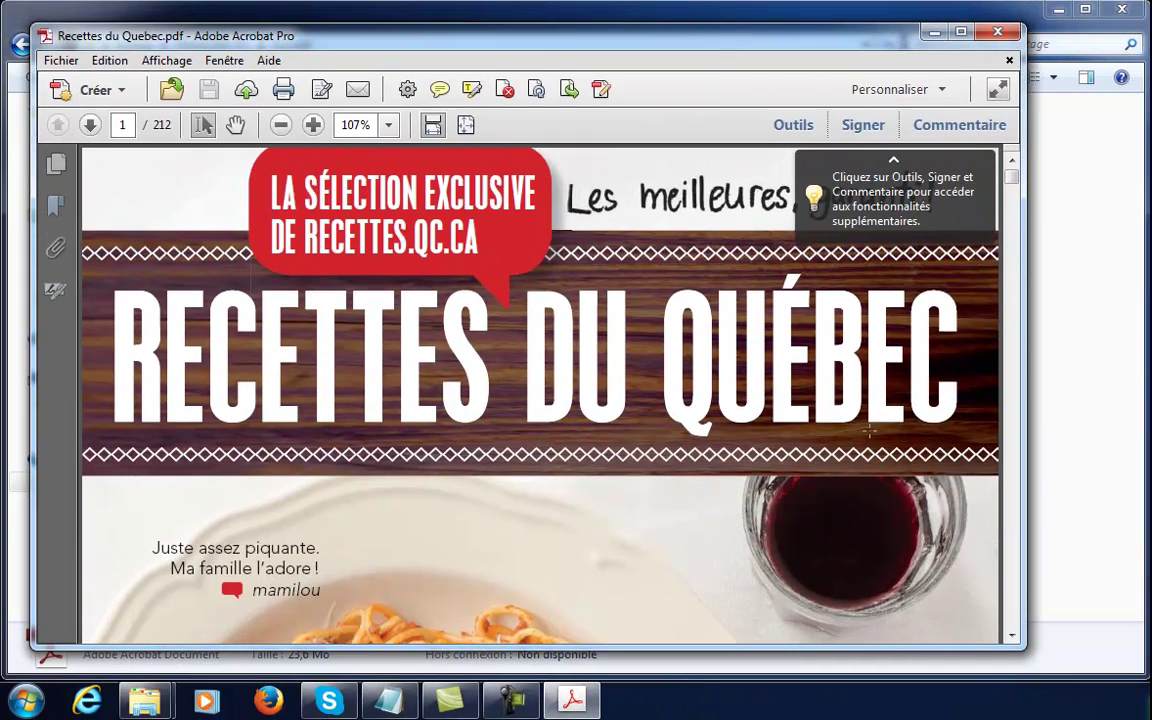
Step: Browse the recipe PDF in a widened window, set its zoom to 75%, and close the document
{"action": "left_click_drag", "start_coordinate": [1027, 328], "coordinate": [1123, 327]}
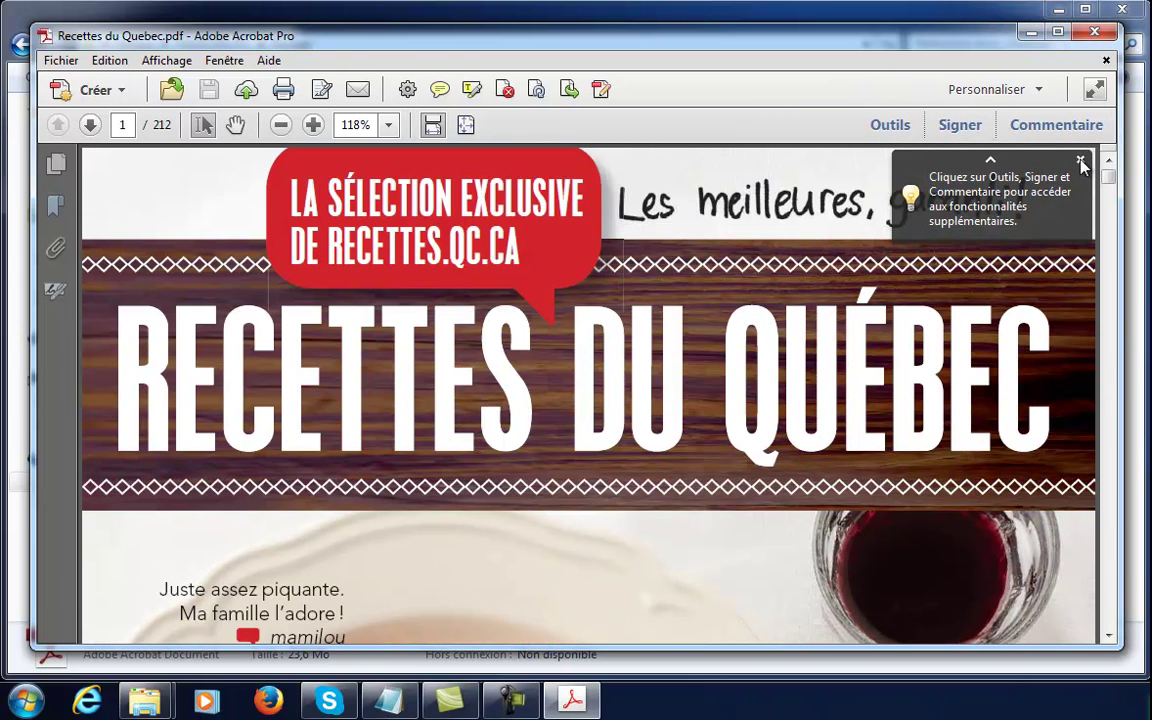
{"action": "left_click", "coordinate": [1079, 161]}
{"action": "left_click_drag", "start_coordinate": [1108, 175], "coordinate": [1112, 211]}
{"action": "scroll", "coordinate": [968, 408], "scroll_direction": "down", "scroll_amount": 9}
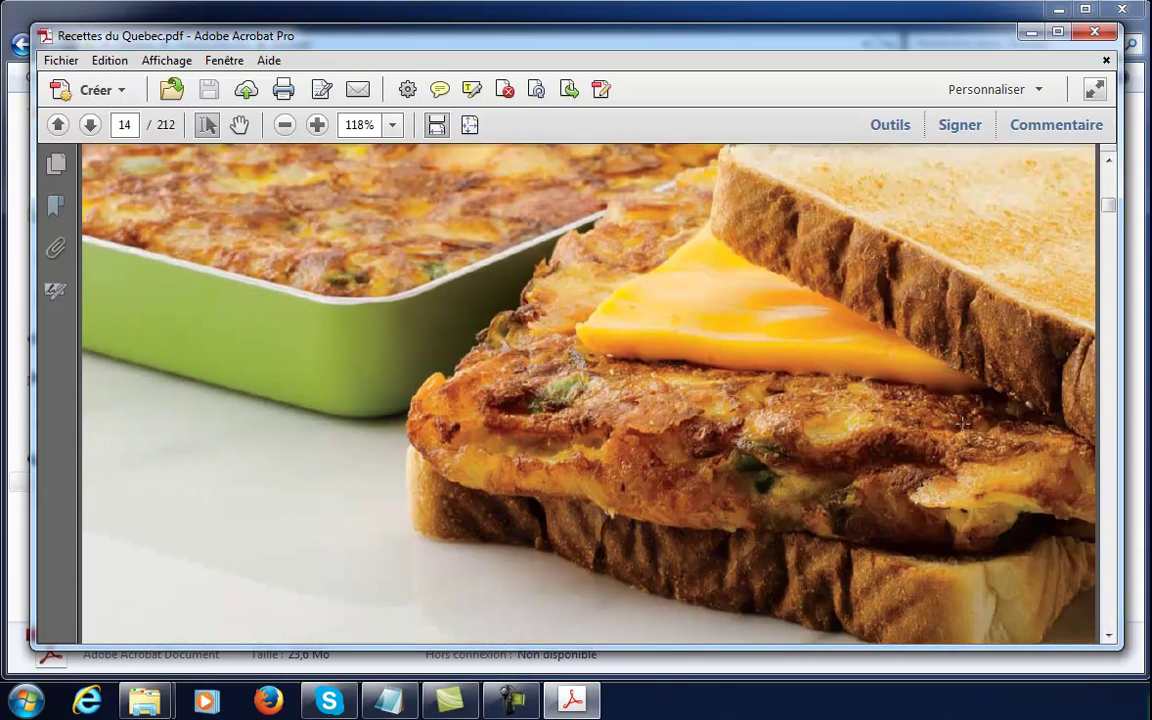
{"action": "scroll", "coordinate": [968, 408], "scroll_direction": "down", "scroll_amount": 3}
{"action": "left_click", "coordinate": [392, 124]}
{"action": "left_click", "coordinate": [418, 213]}
{"action": "scroll", "coordinate": [771, 470], "scroll_direction": "down", "scroll_amount": 20}
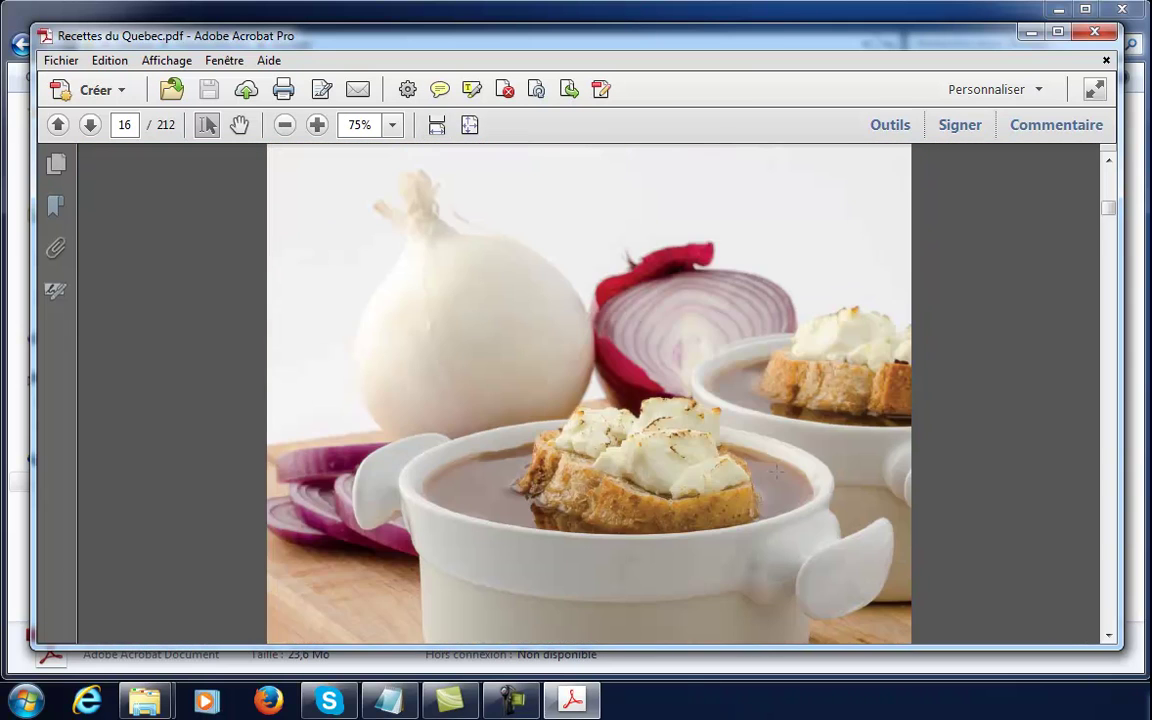
{"action": "left_click", "coordinate": [1095, 31]}
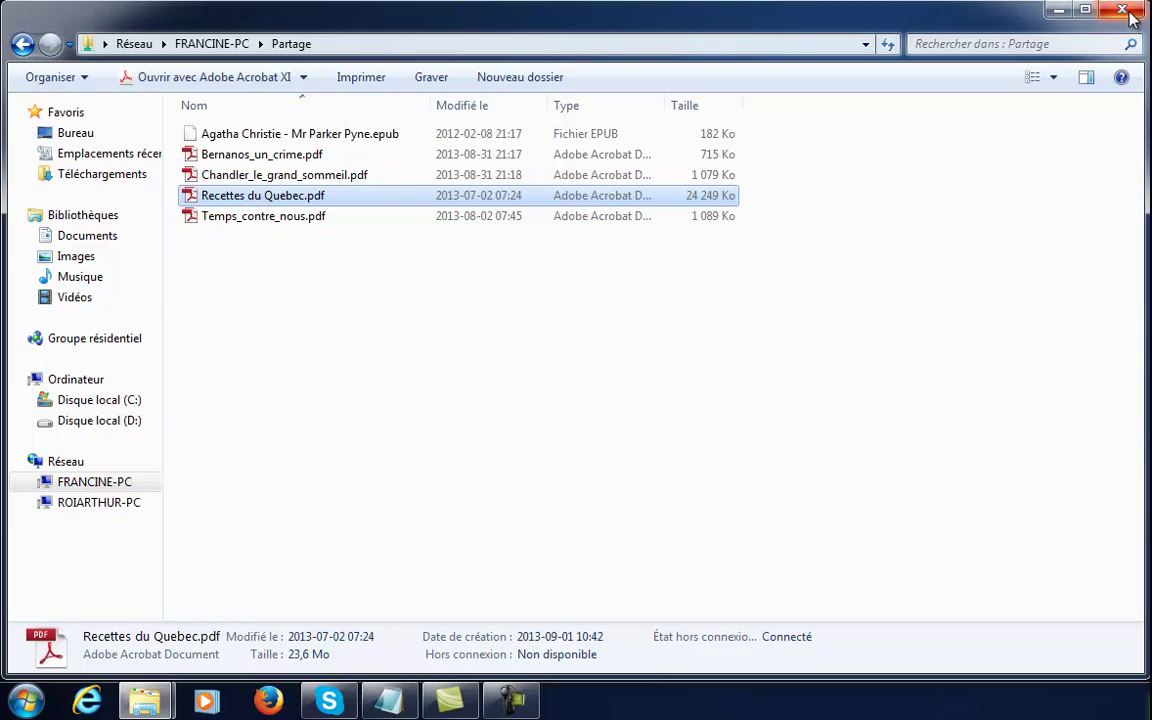